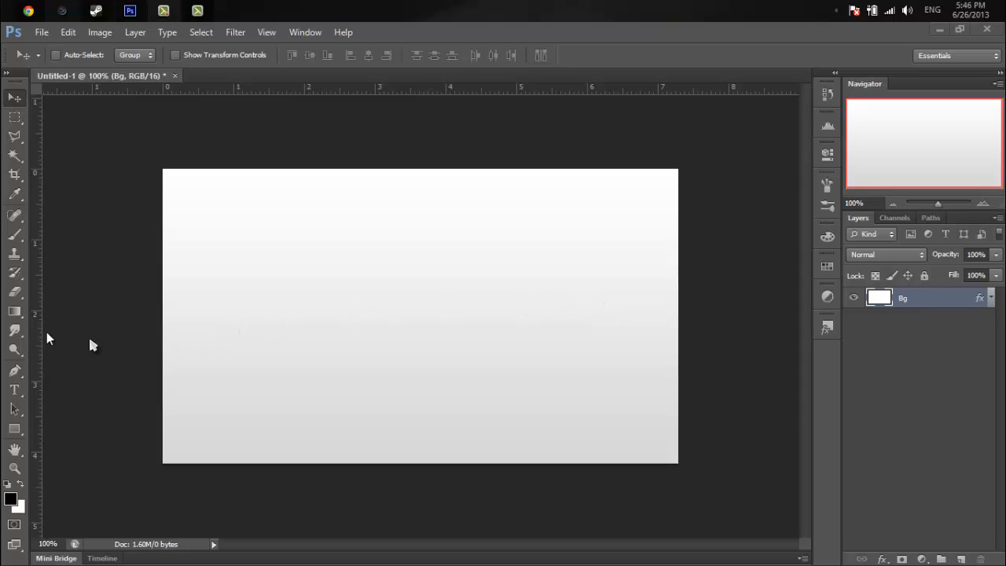
Step: Add the black text "Neriou" in Butch & Sundance at 120 pt and place it near the middle of the canvas
left_click(25, 387)
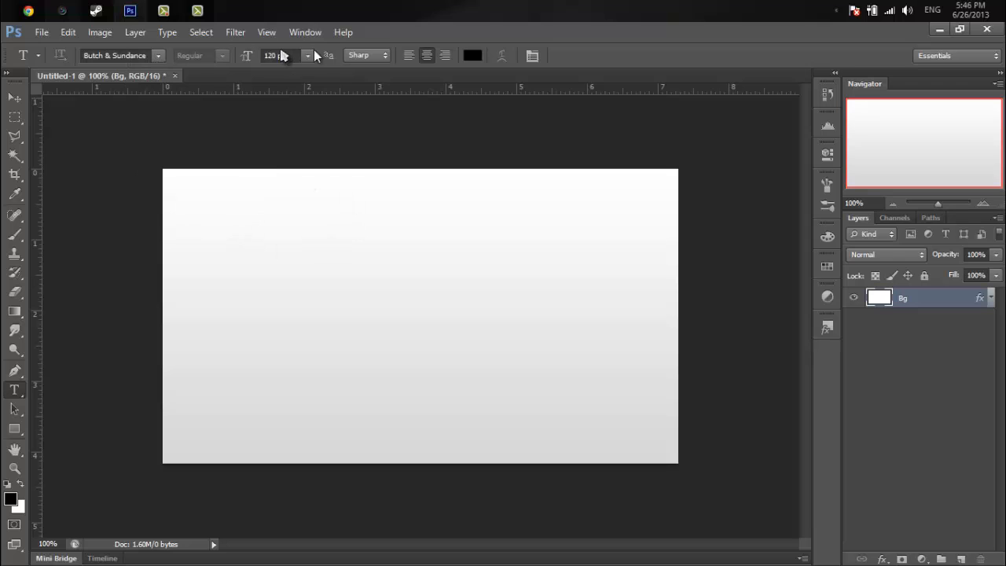
left_click(249, 289)
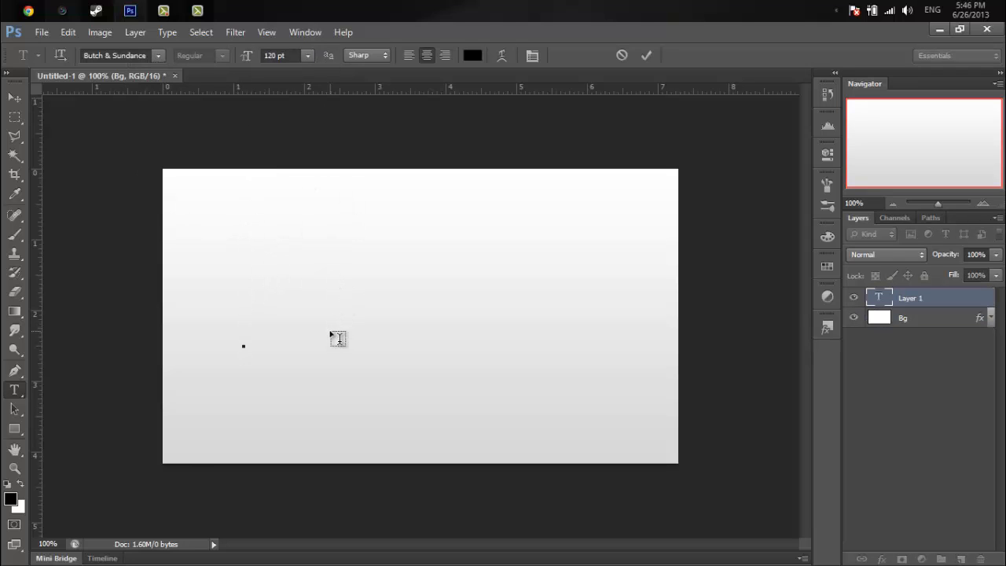
type("Neriou")
left_click_drag(492, 377, 635, 378)
left_click(949, 300)
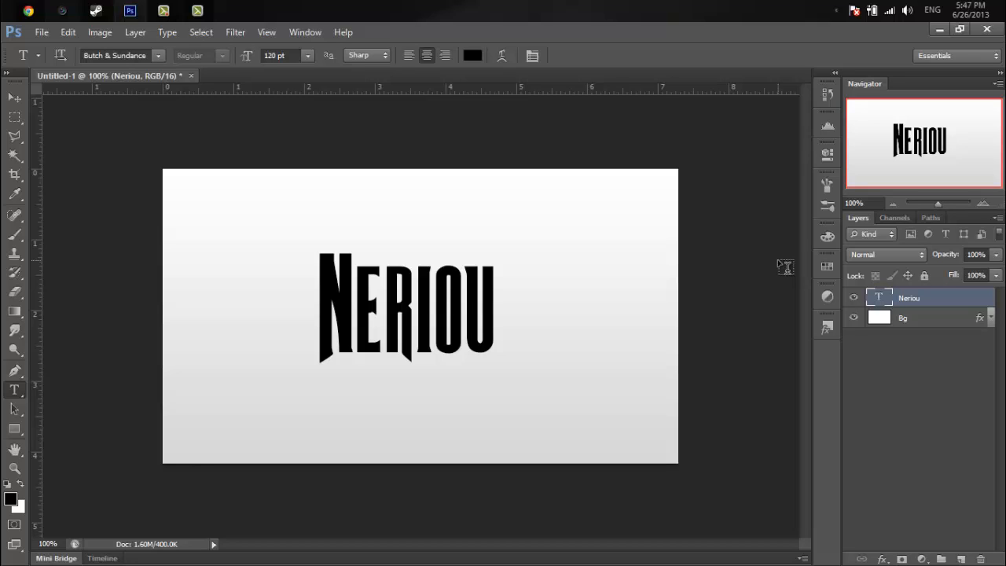
Step: Add a Gradient Overlay to the Neriou text layer and set the gradient's start stop to dark red
double_click(942, 298)
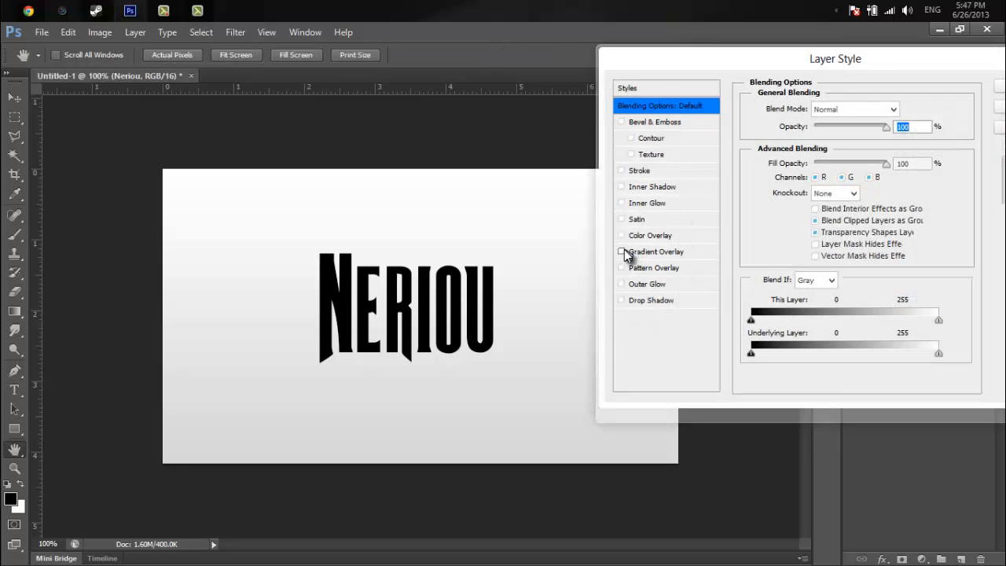
left_click(626, 251)
left_click(833, 144)
left_click(520, 330)
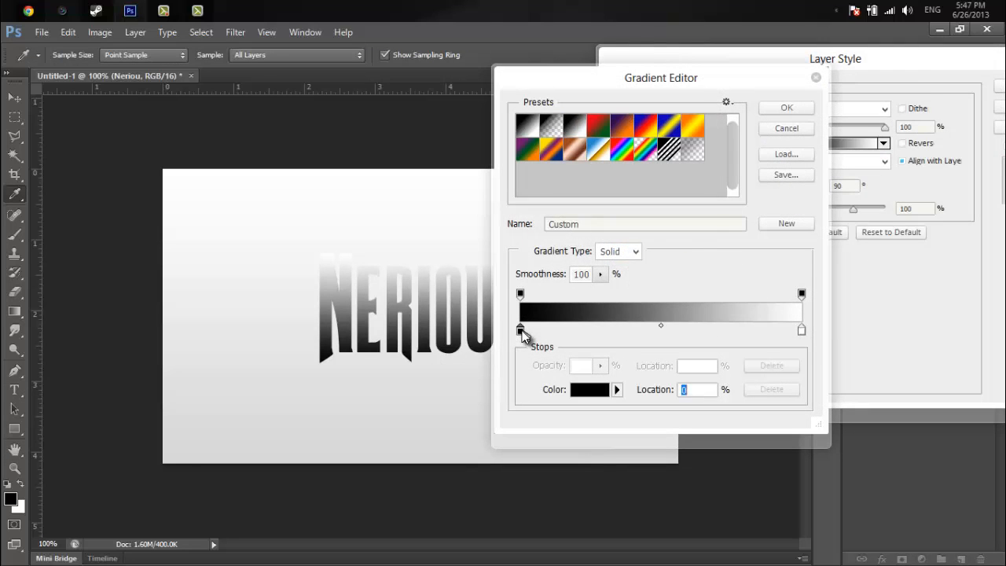
double_click(522, 330)
left_click(676, 181)
left_click(676, 204)
left_click(881, 120)
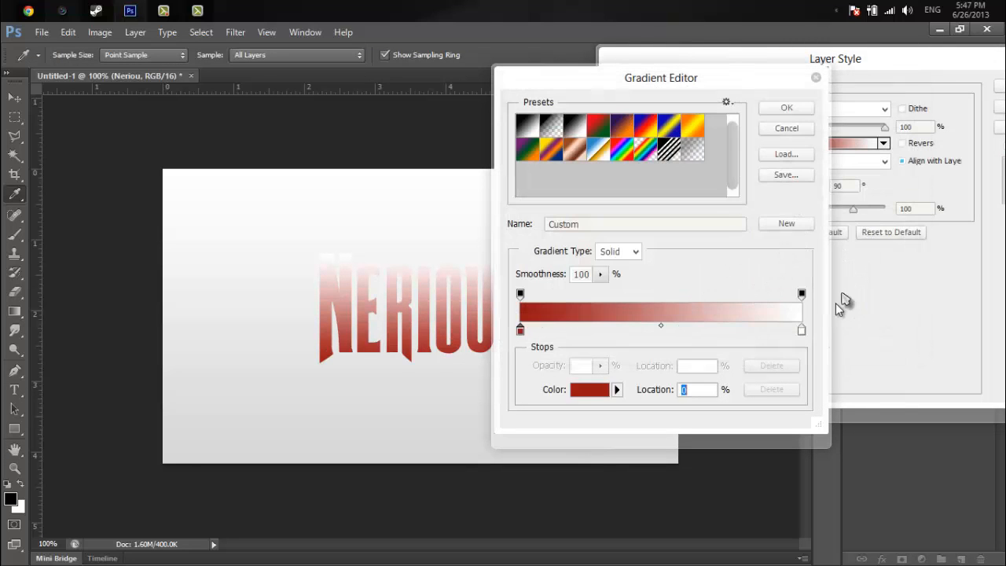
Step: Set the gradient's end stop to bright red dc2828 and apply the overlay to the text
double_click(802, 328)
left_click(661, 163)
left_click(655, 144)
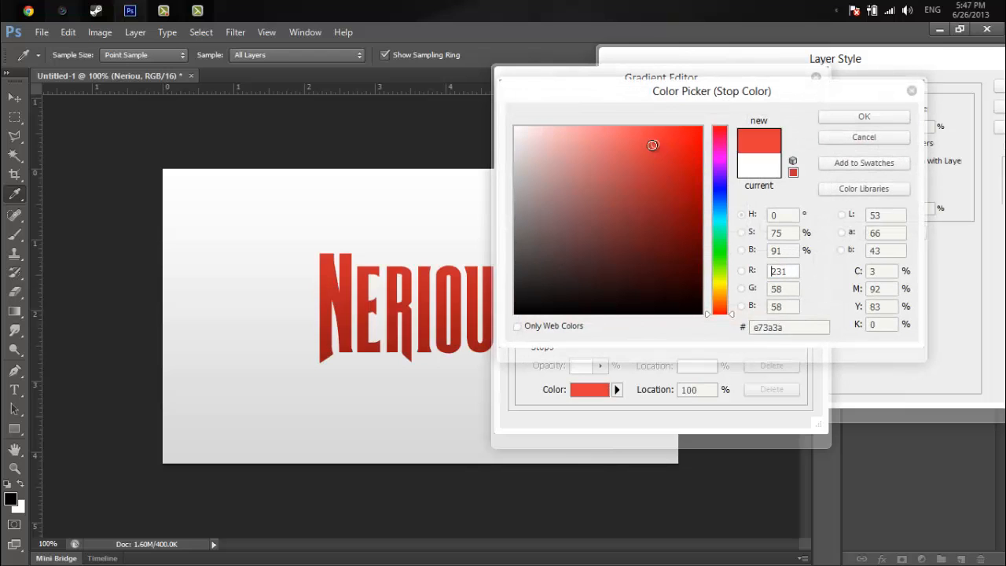
left_click(659, 163)
left_click(669, 162)
left_click(668, 152)
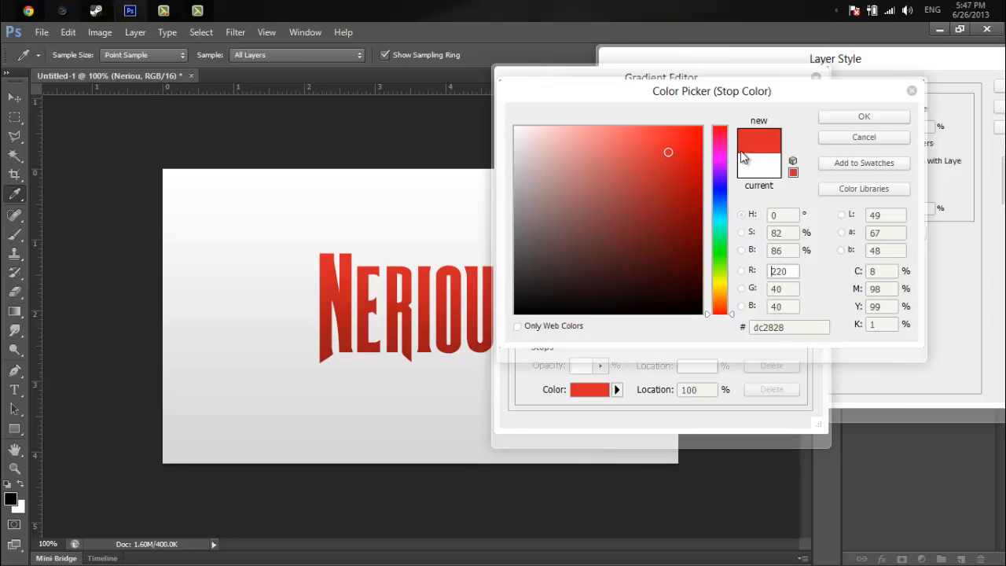
left_click(864, 116)
left_click(810, 105)
left_click_drag(849, 66, 658, 98)
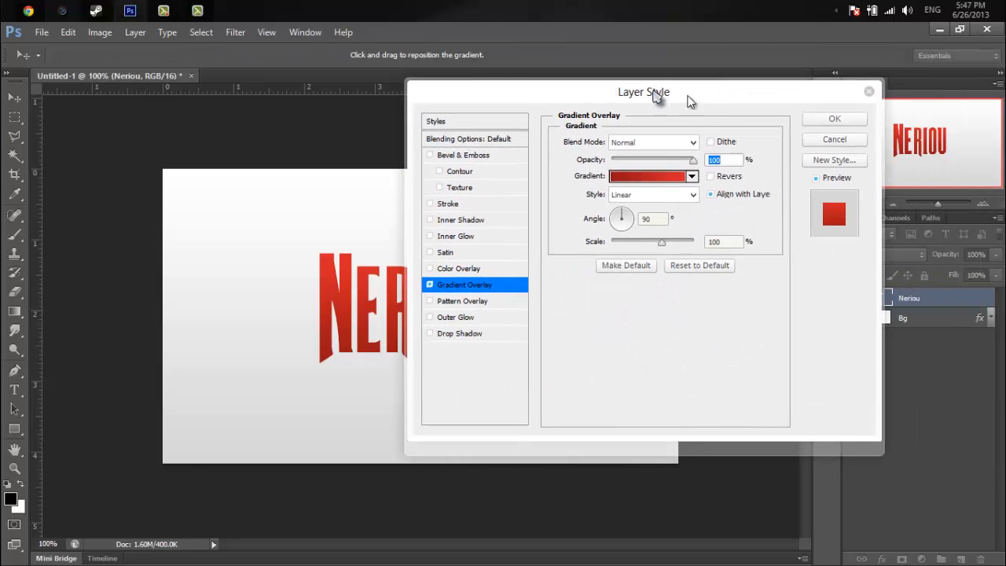
left_click(834, 122)
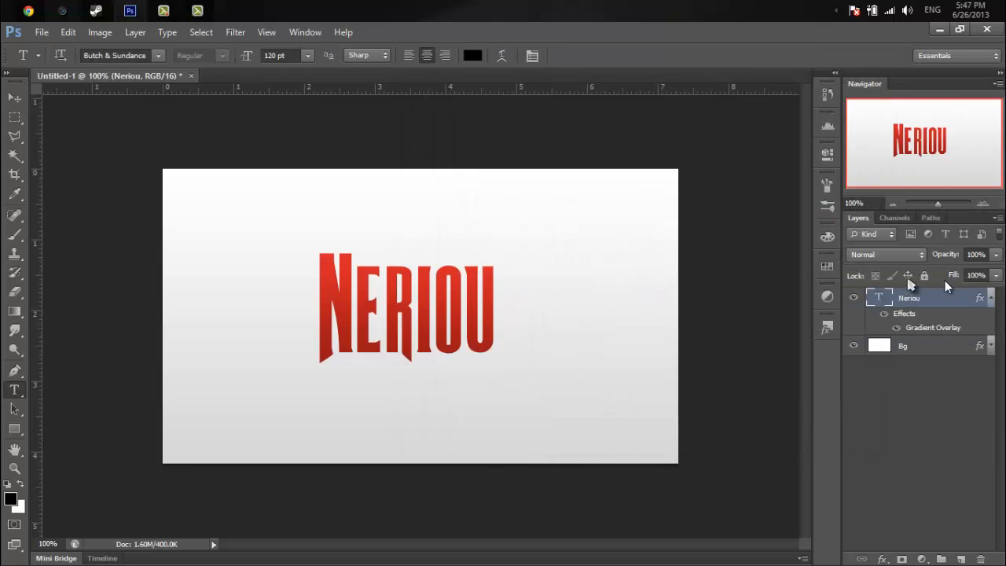
Step: Add an Inner Shadow to the Neriou text with distance 0 px, size 7 px and opacity 53%
double_click(892, 302)
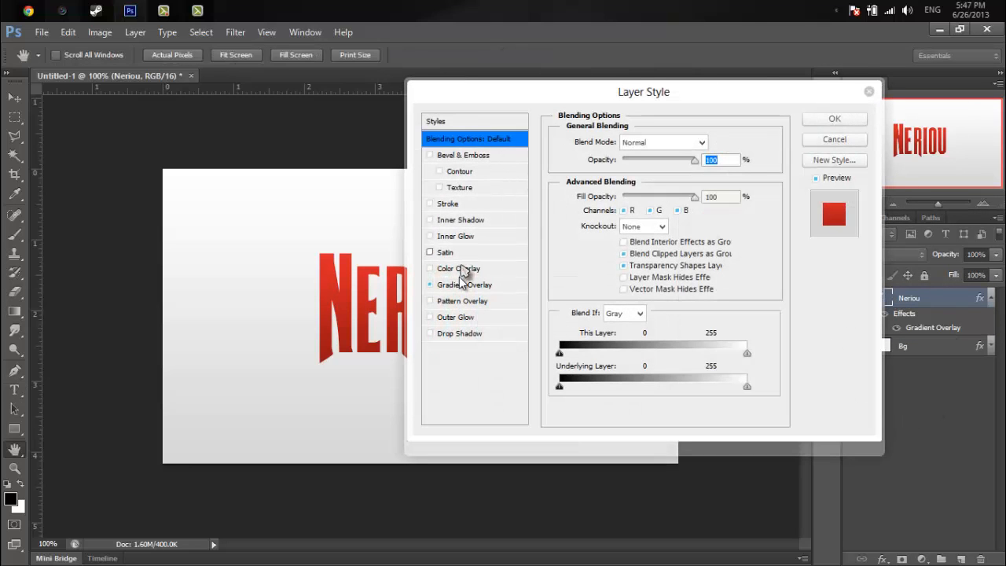
left_click(430, 220)
left_click(453, 221)
left_click_drag(611, 206, 617, 245)
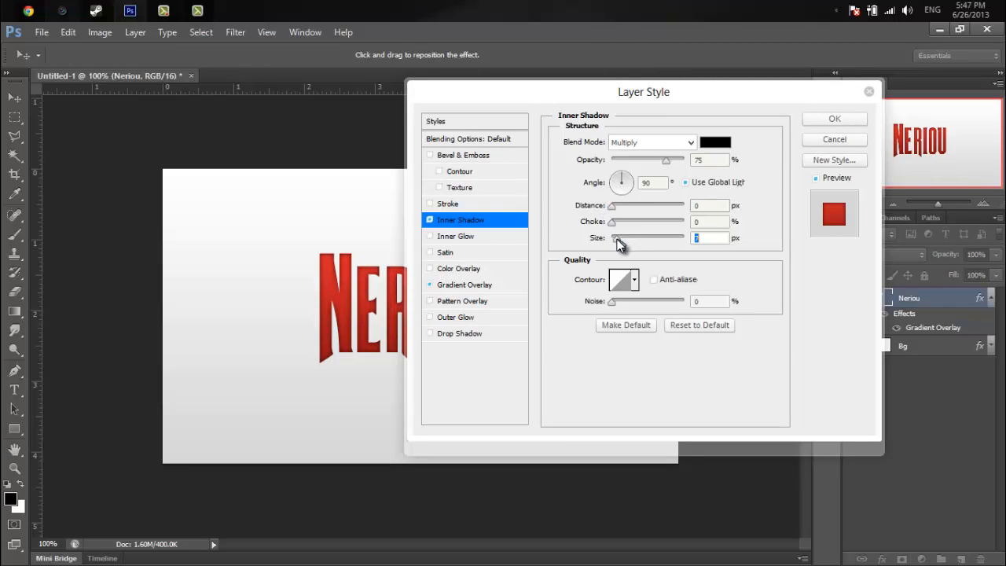
left_click_drag(666, 160, 650, 165)
left_click_drag(588, 107, 707, 89)
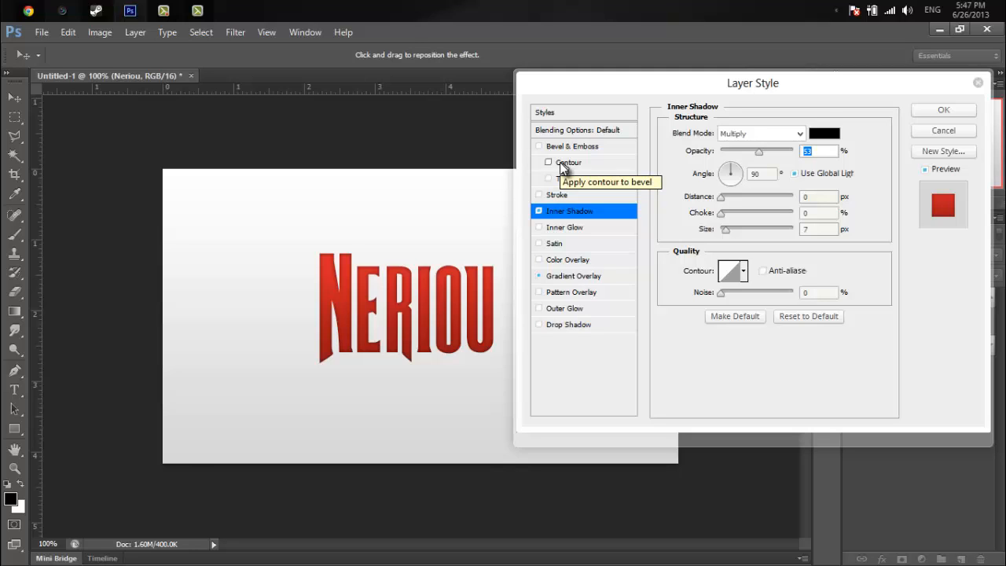
Step: Try a Drop Shadow and a Stroke on the text, switching each off again
left_click(538, 324)
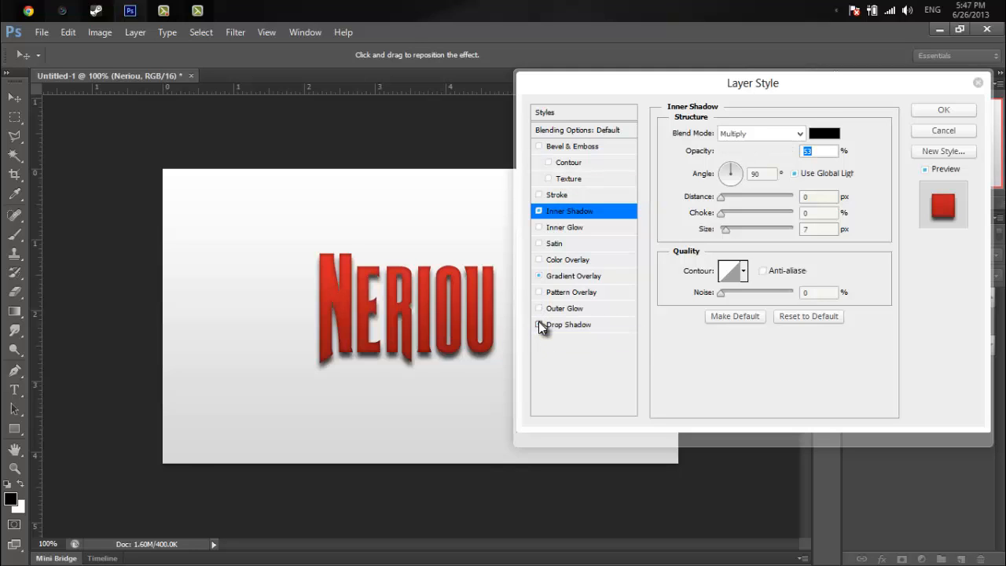
left_click(538, 324)
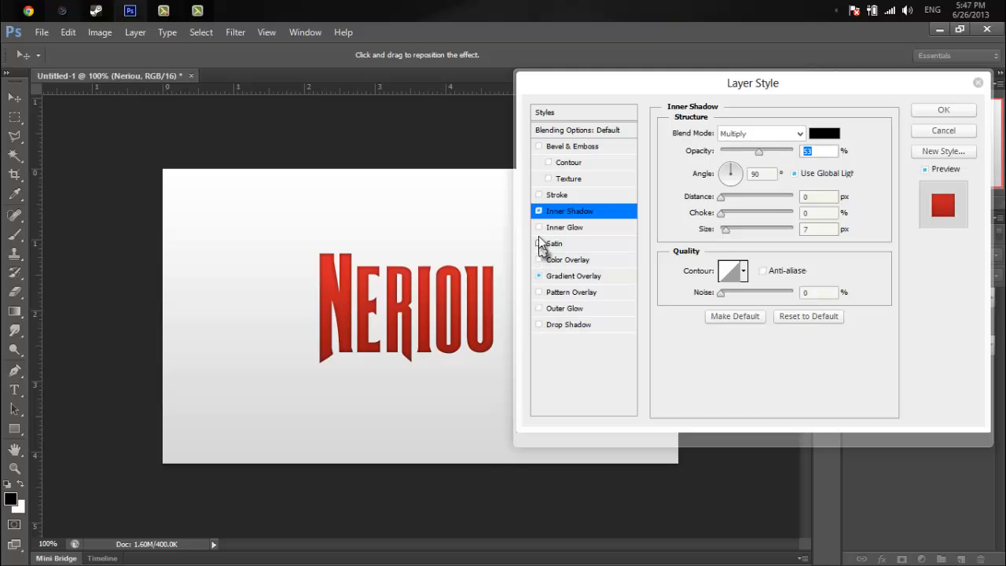
left_click(538, 196)
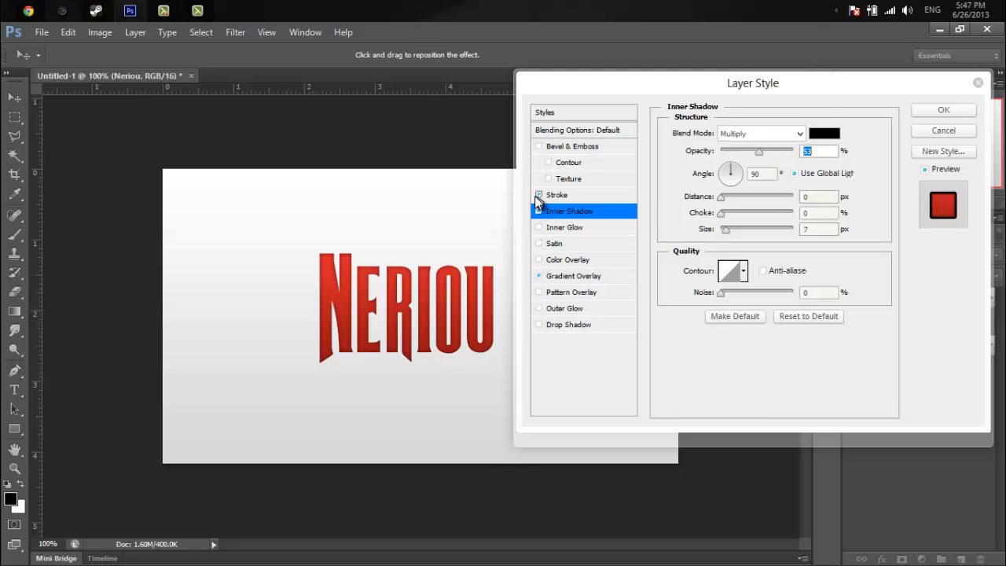
left_click(538, 195)
left_click(537, 196)
left_click(537, 196)
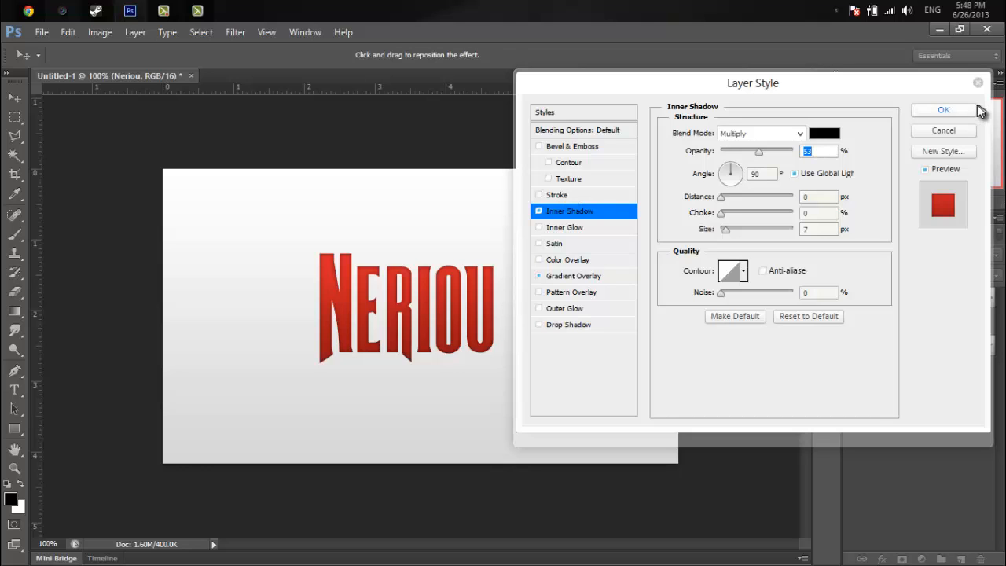
Step: Apply the layer style and duplicate the Neriou text layer
left_click(944, 110)
left_click(990, 299)
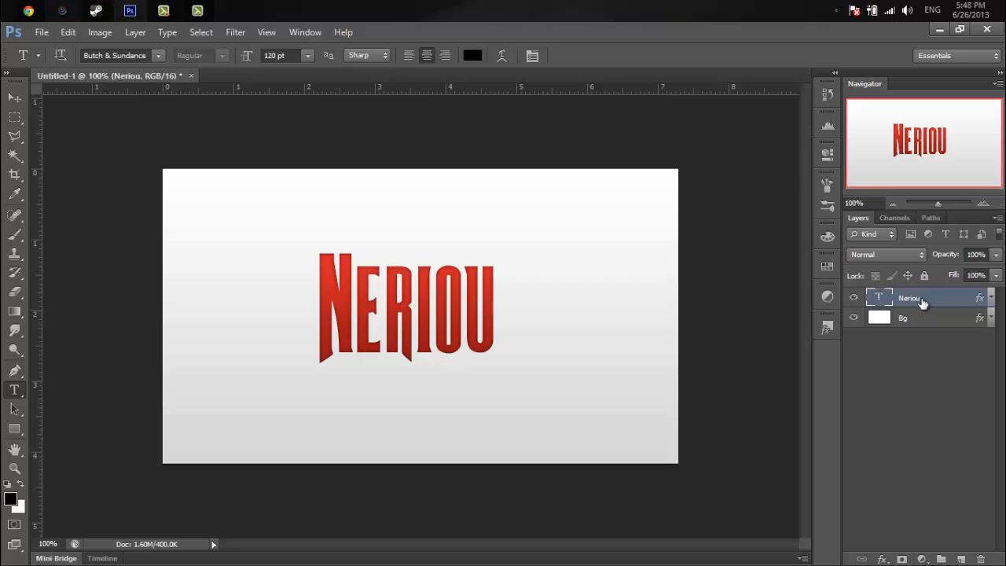
key("ctrl+j")
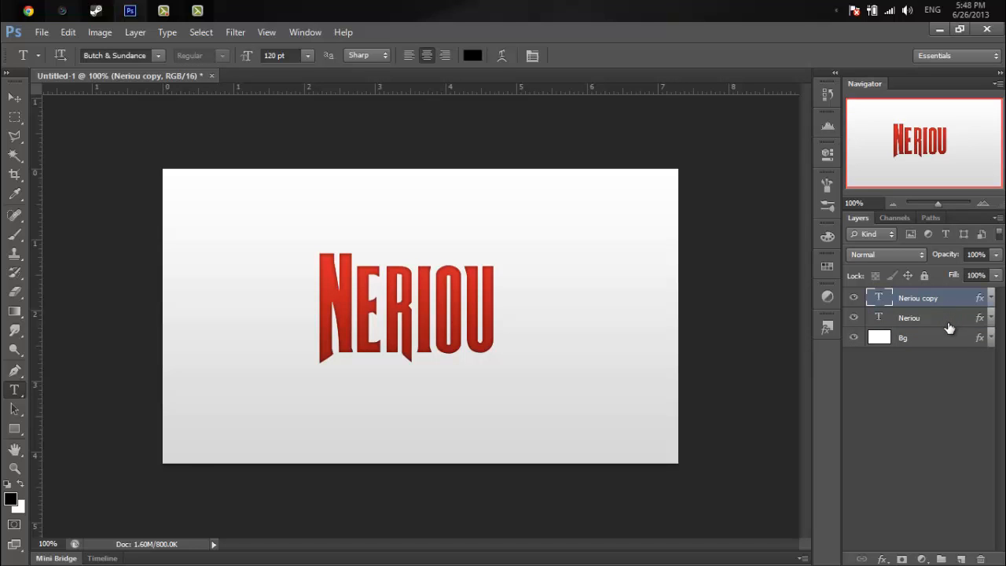
Step: Move the lower Neriou text layer 2 px down and 3 px right with Free Transform
left_click(949, 327)
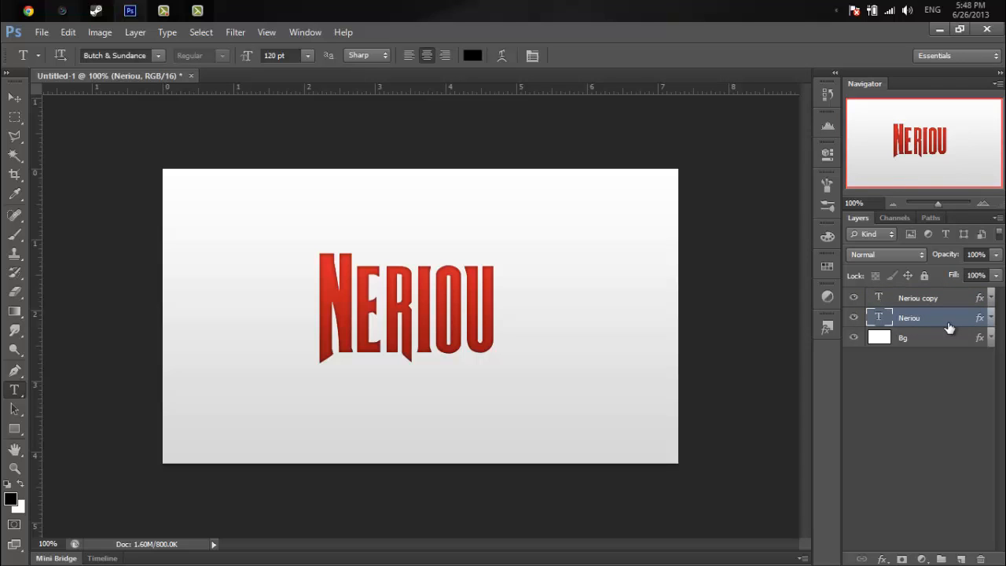
key("ctrl+t")
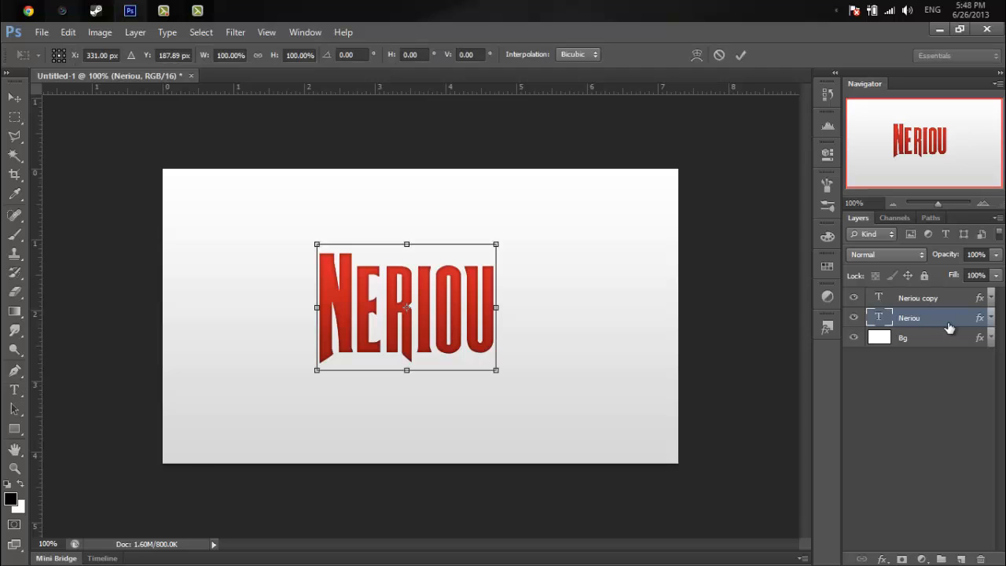
key("Down")
key("Down")
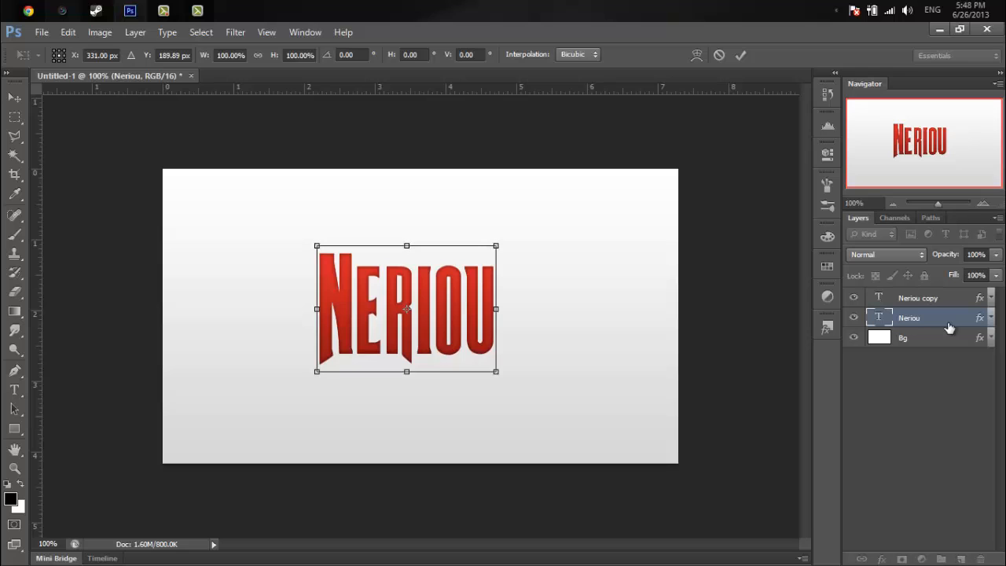
key("Right")
key("Right")
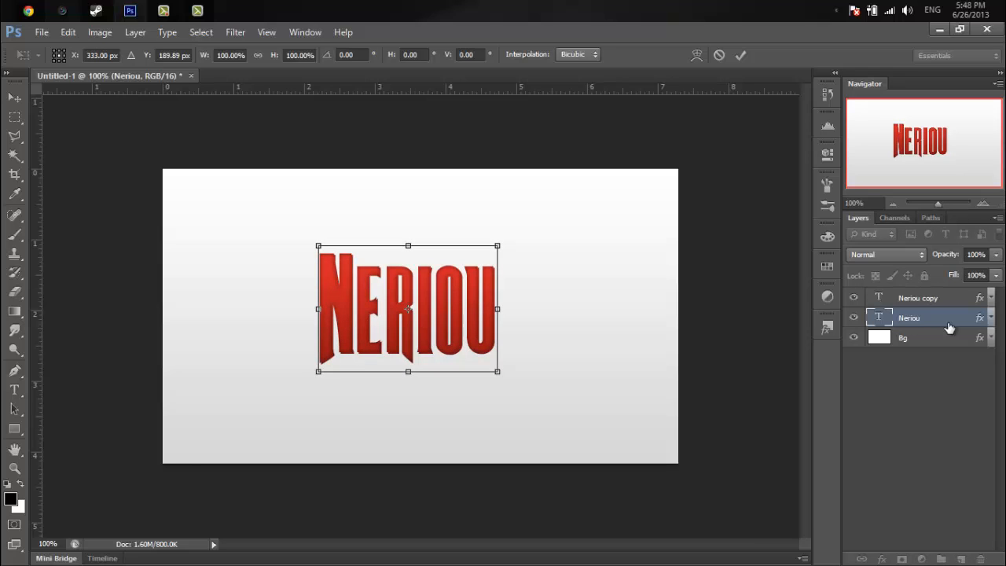
key("t")
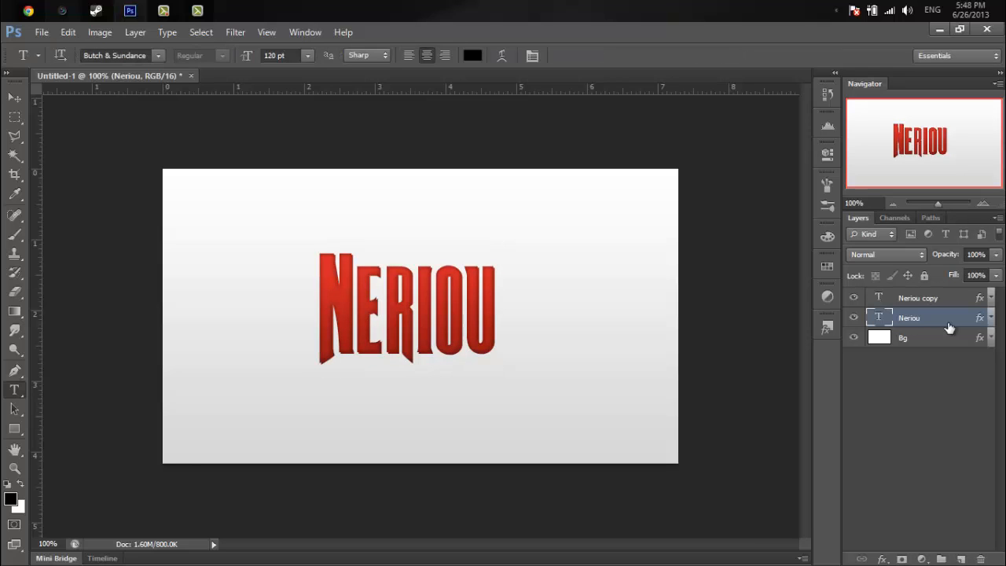
Step: Turn off the lower Neriou layer's Inner Shadow and set its gradient overlay's start stop to near-black 191919
double_click(950, 328)
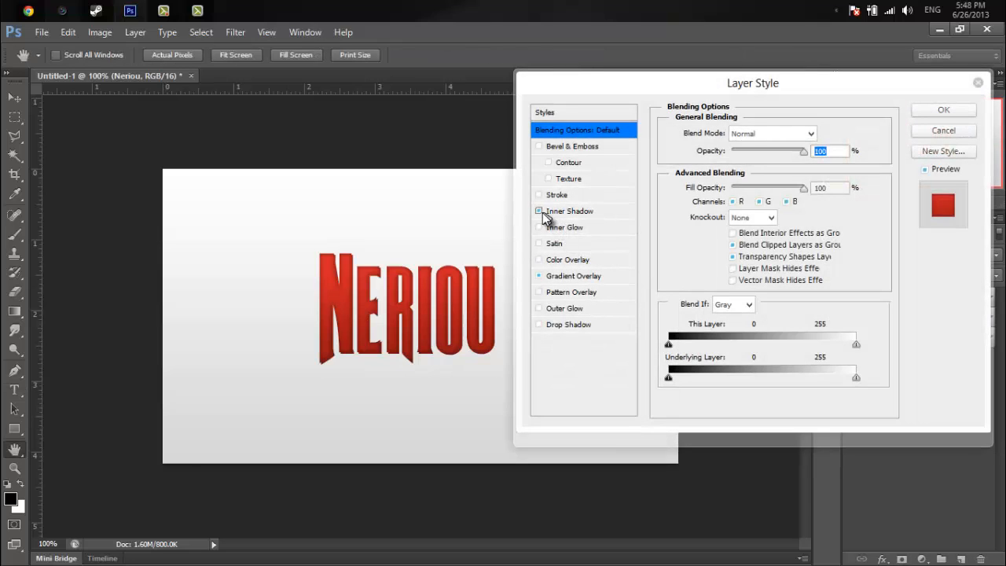
left_click(570, 275)
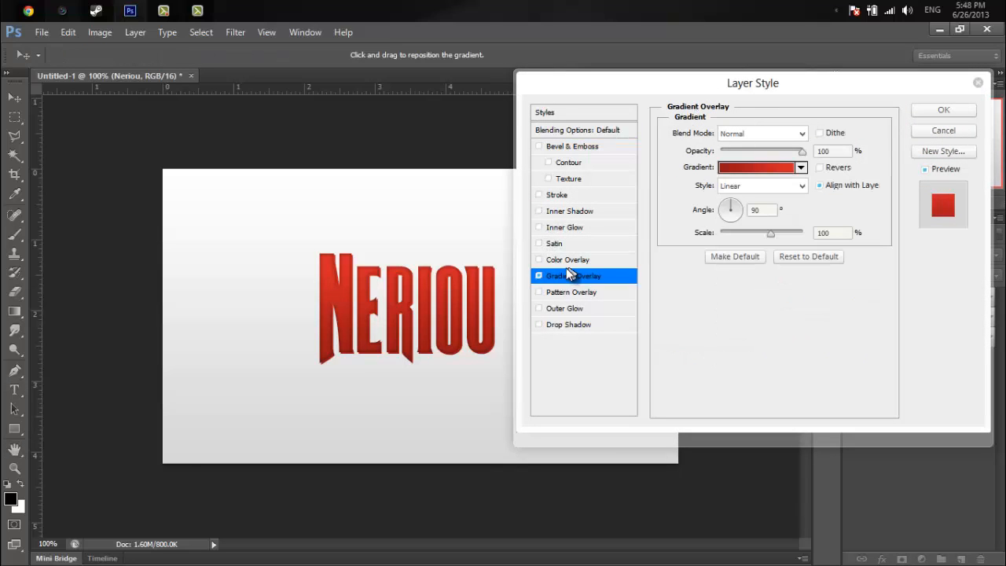
left_click(778, 168)
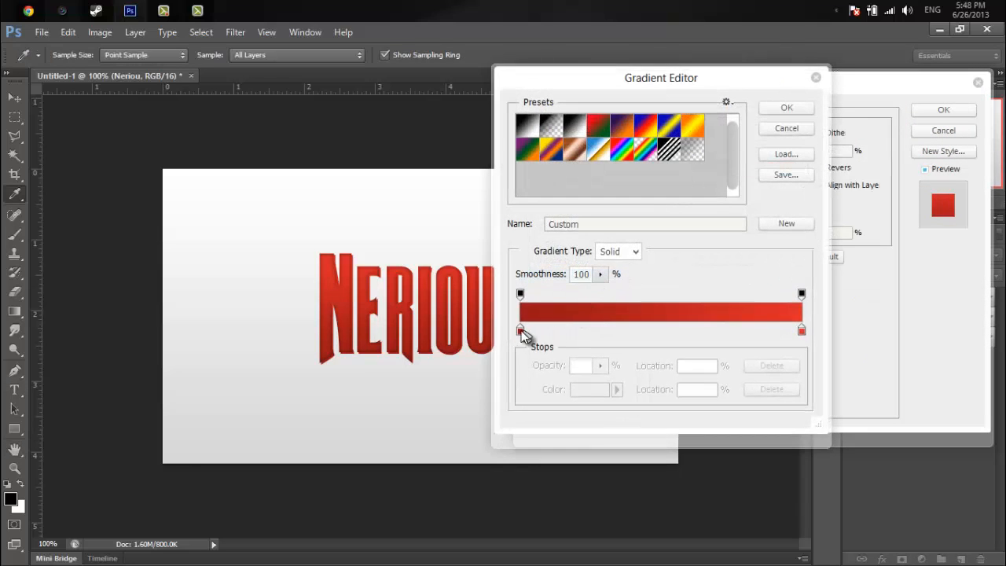
left_click(521, 330)
double_click(521, 331)
left_click(516, 296)
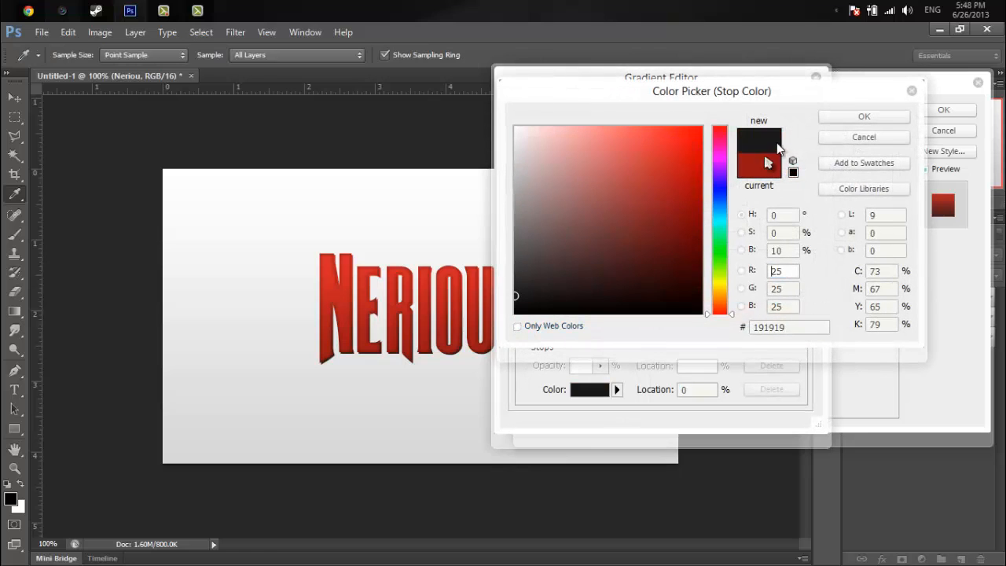
left_click(834, 120)
Step: Set the end stop of the lower text's gradient to dark gray and apply the layer style
double_click(802, 331)
left_click(511, 280)
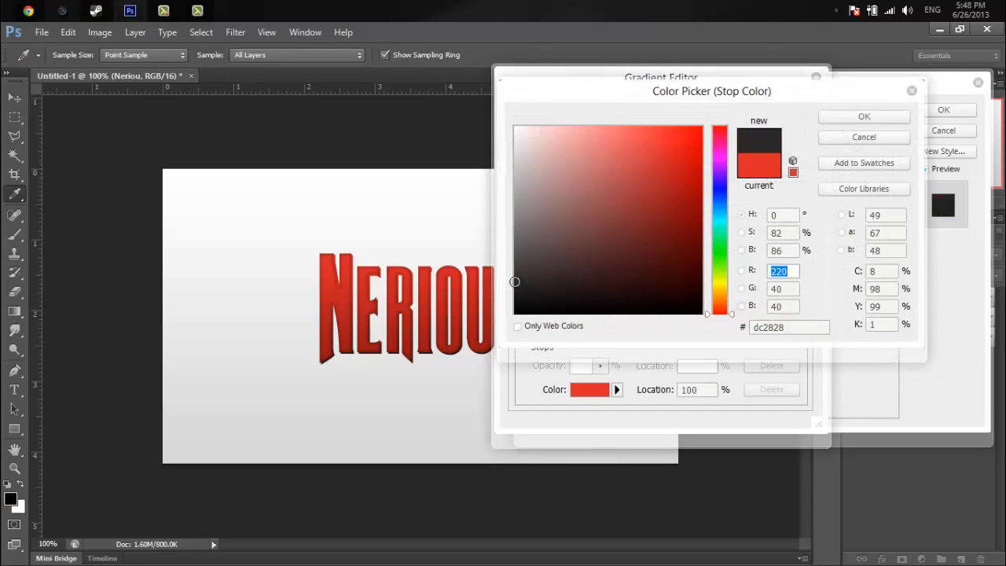
left_click(864, 117)
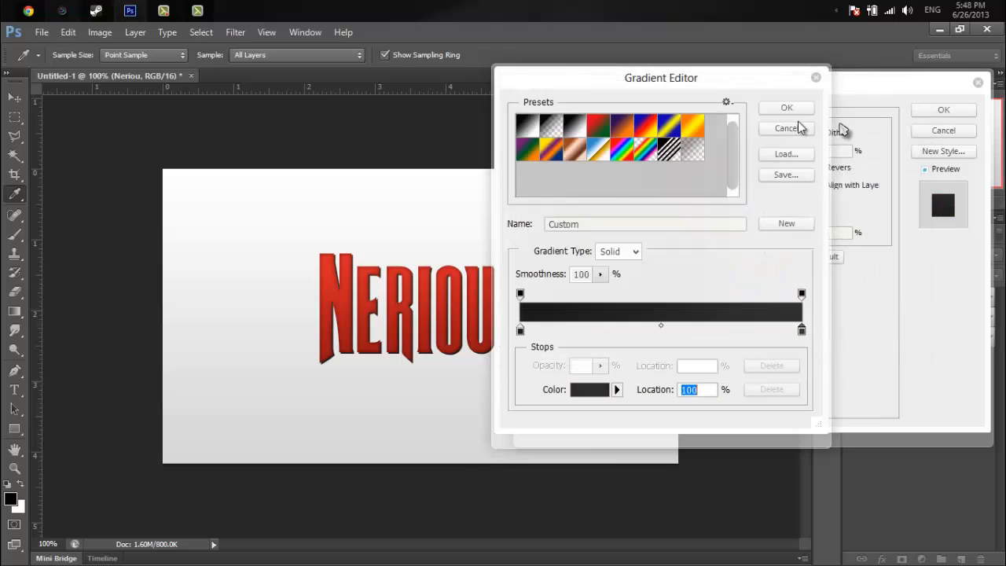
left_click(771, 107)
left_click(945, 109)
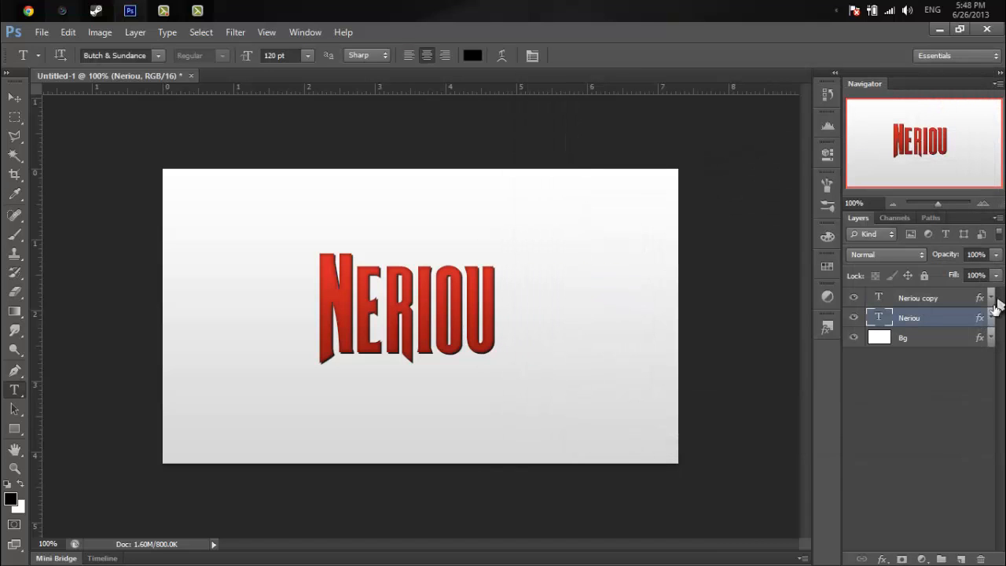
Step: Nudge the lower Neriou text layer 3 px left and 1 px up with Free Transform
key("ctrl+t")
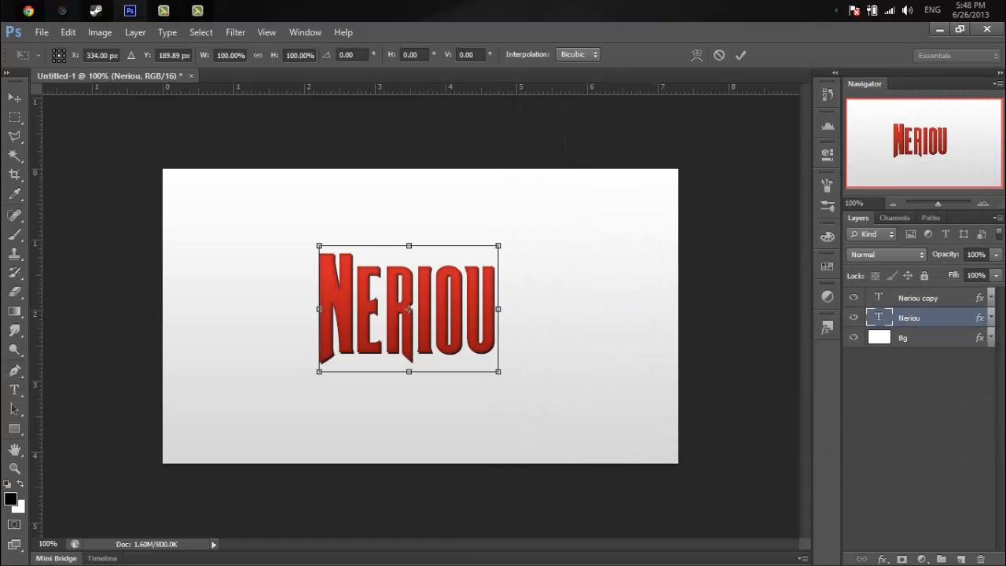
key("Right")
key("Right")
key("Right")
key("Down")
key("Down")
key("Down")
key("Left")
key("Left")
key("Left")
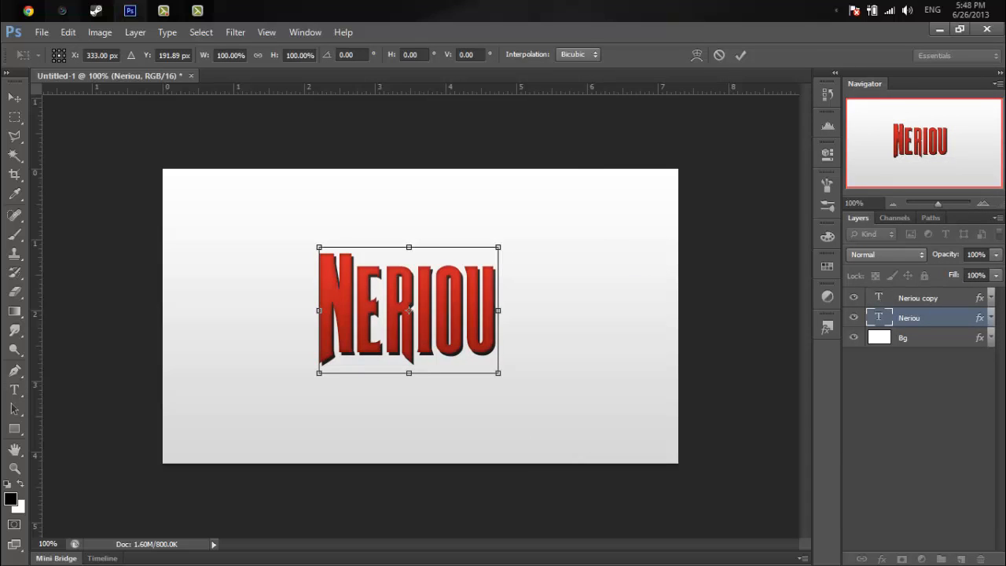
key("Left")
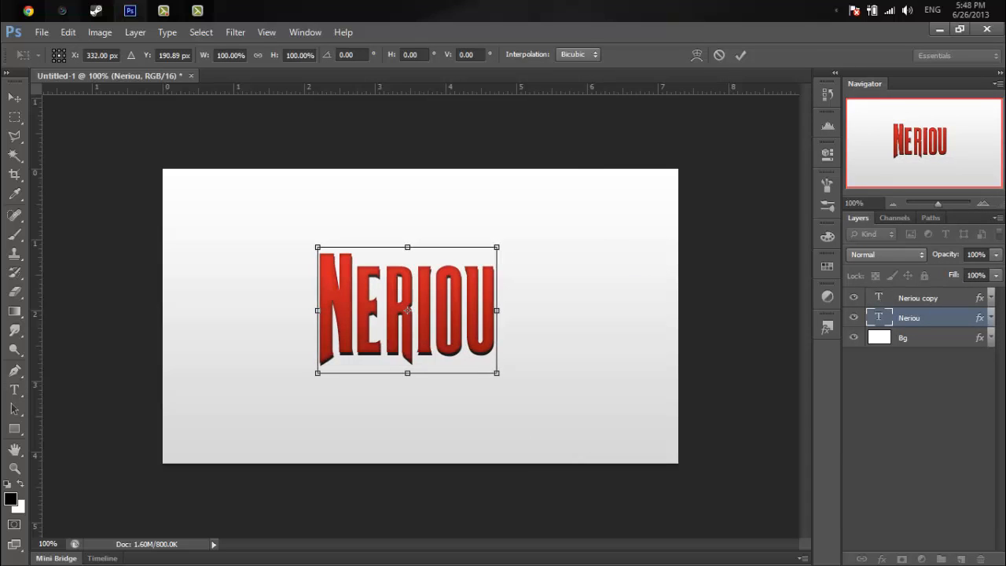
key("Up")
key("Up")
key("Up")
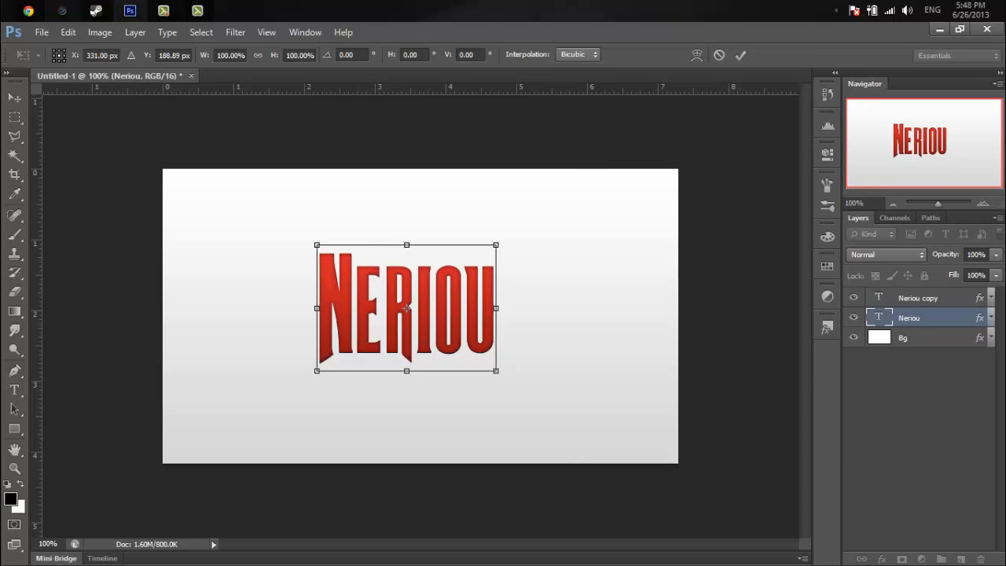
key("Return")
Step: Move the lower Neriou text layer 7 px straight down with Free Transform
key("ctrl+t")
key("Down")
key("Down")
key("Down")
key("Down")
key("Down")
key("Down")
key("Down")
key("Down")
key("Down")
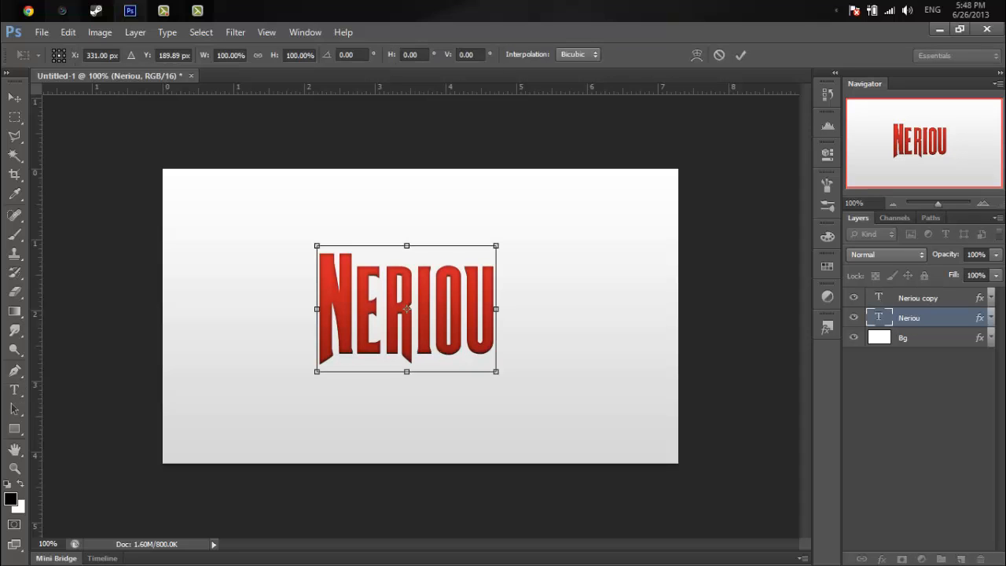
key("Up")
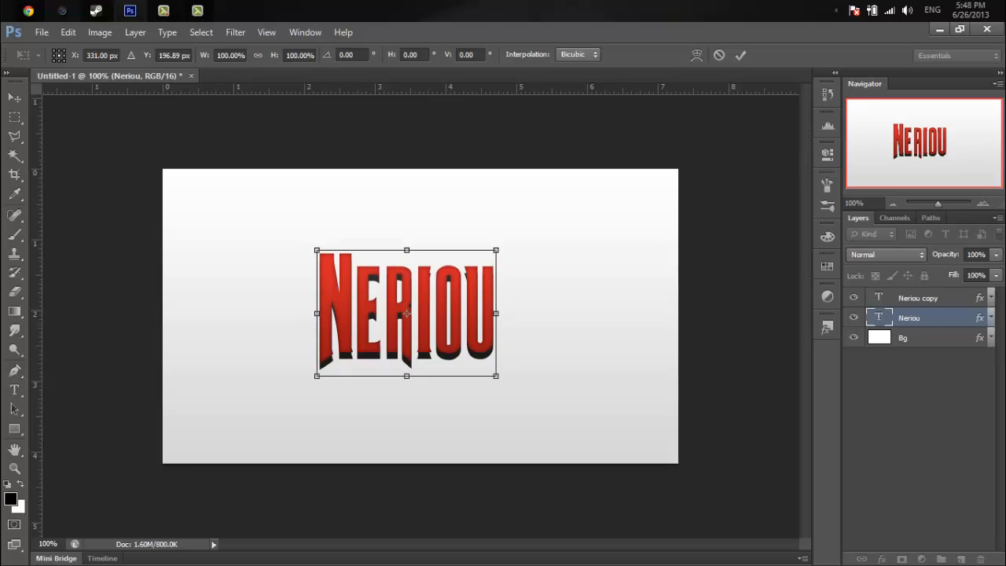
key("Return")
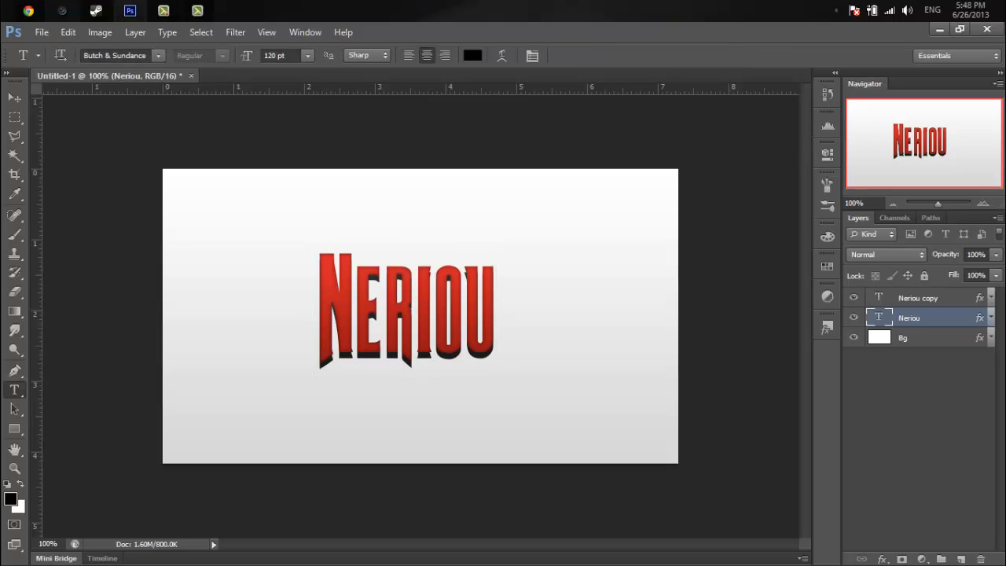
Step: Move the lower Neriou text layer back up 5 px with Free Transform
key("ctrl+t")
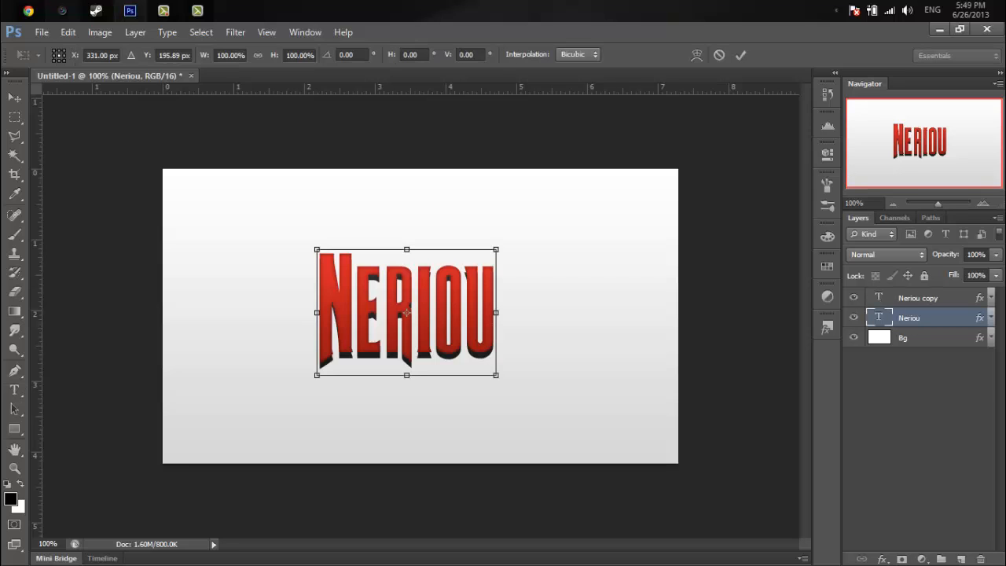
key("Up")
key("Up")
key("Up")
key("Up")
key("Up")
key("Return")
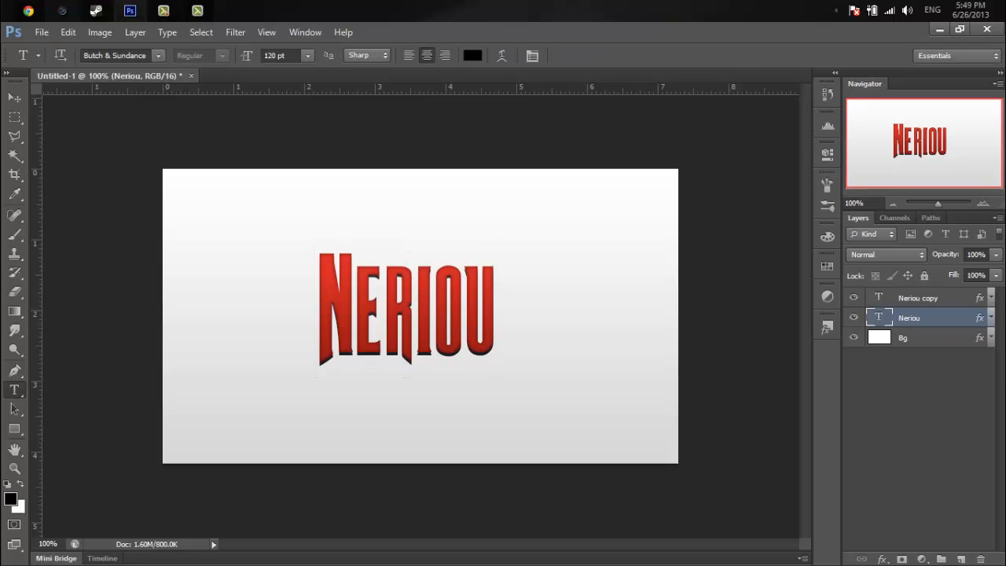
Step: Add a drop shadow to the lower Neriou layer with distance 3 px, size 4 px and opacity 48%
double_click(964, 325)
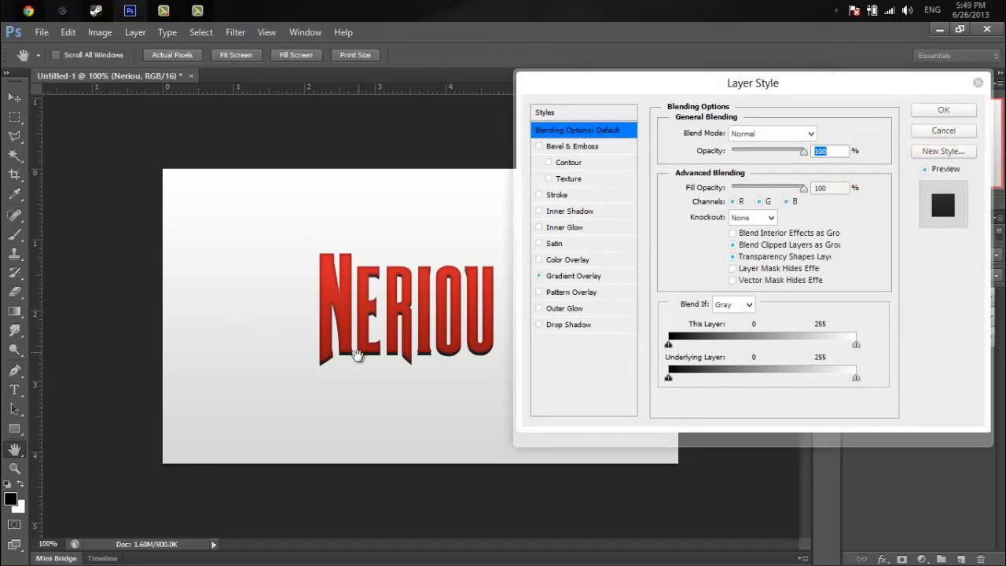
left_click(543, 324)
left_click(548, 324)
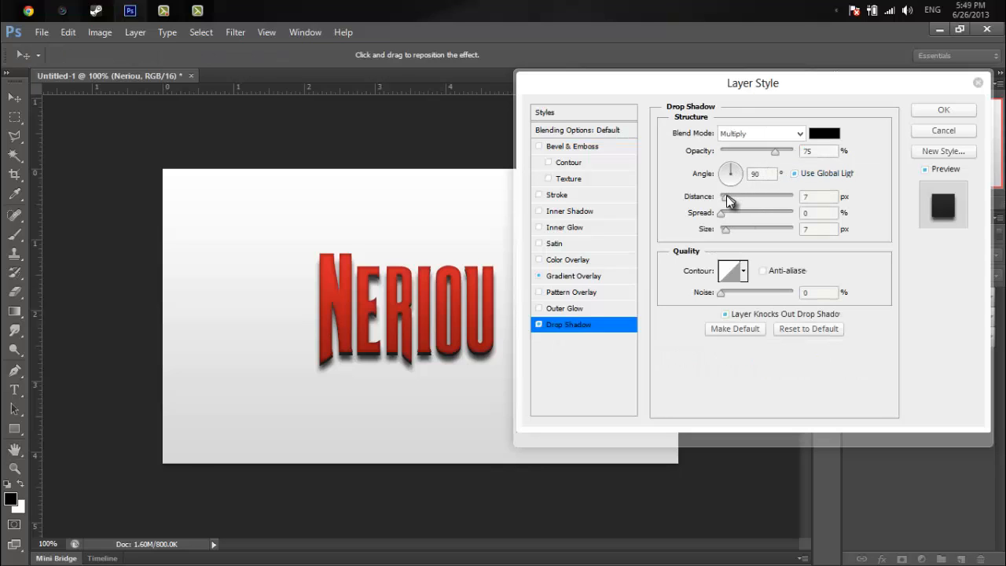
left_click_drag(730, 199, 725, 230)
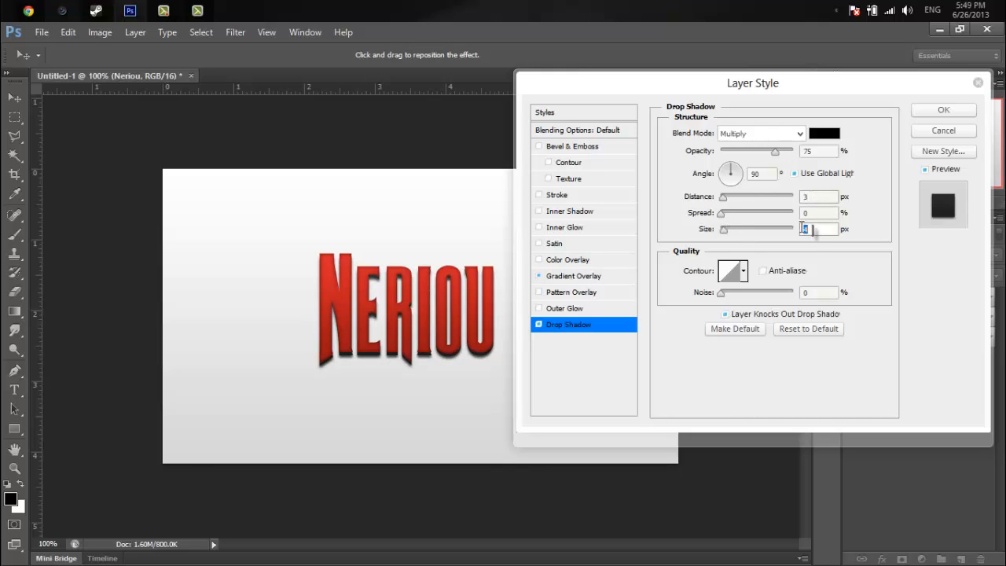
left_click_drag(776, 147, 758, 157)
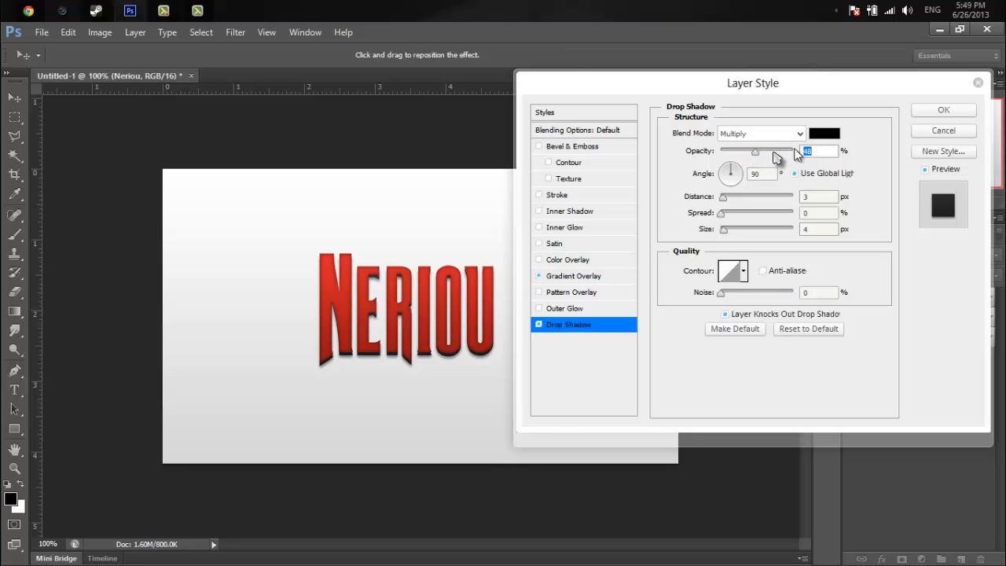
key("Return")
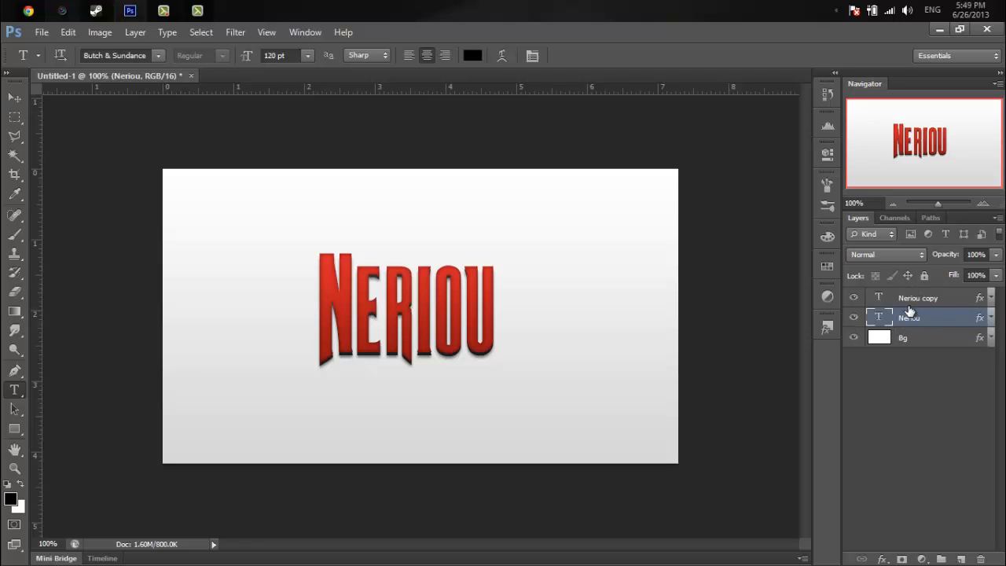
Step: Rename the Neriou copy layer as Neriou
left_click_drag(334, 305, 577, 285)
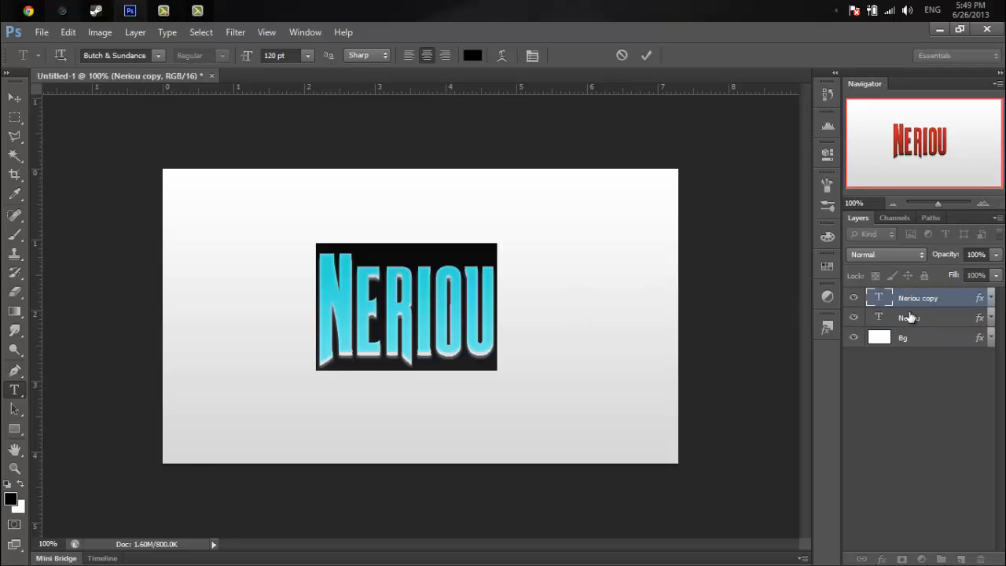
key("ctrl+Return")
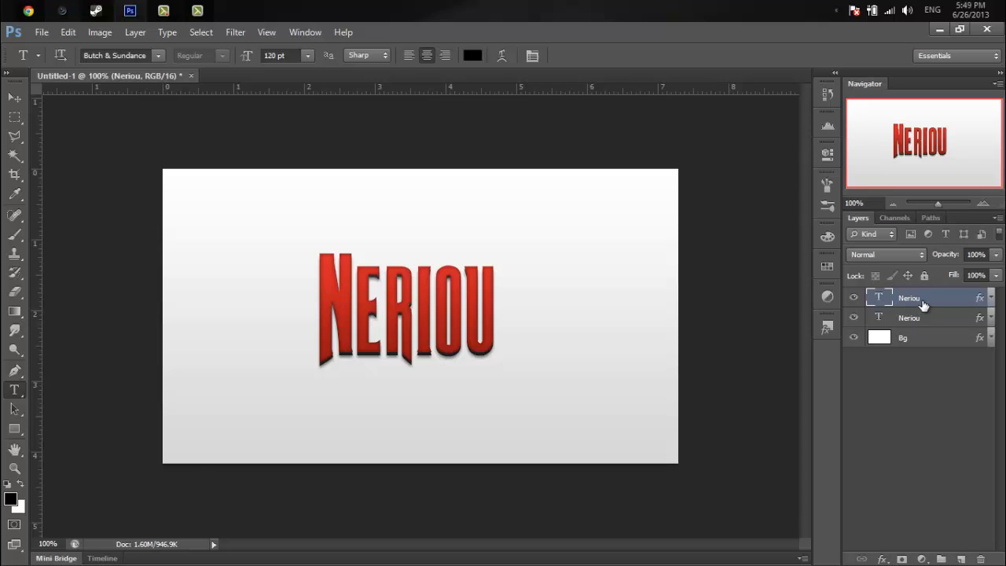
Step: Add a Hue/Saturation adjustment layer above the text layers with the hue set to +79 to turn the text green
left_click(923, 559)
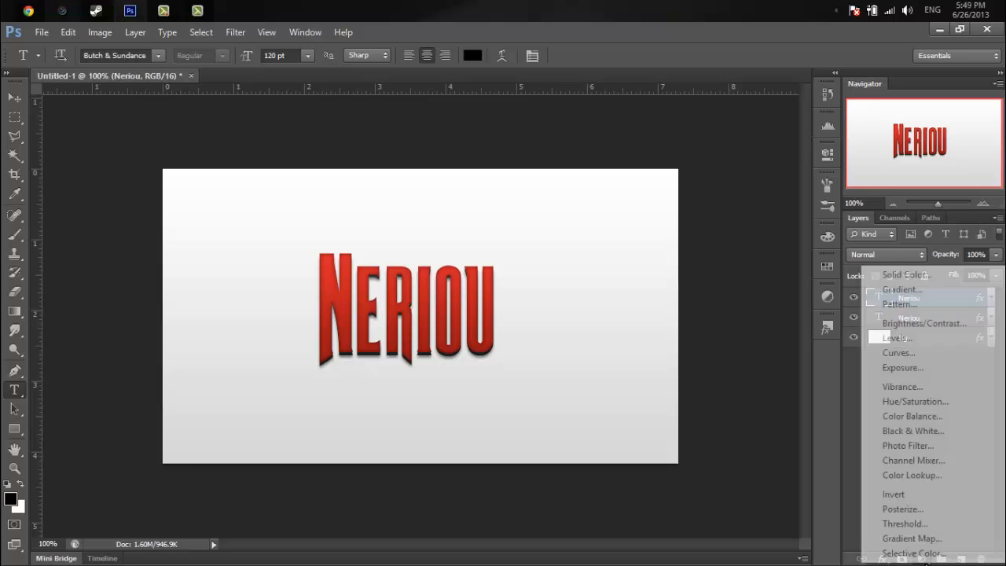
left_click(934, 402)
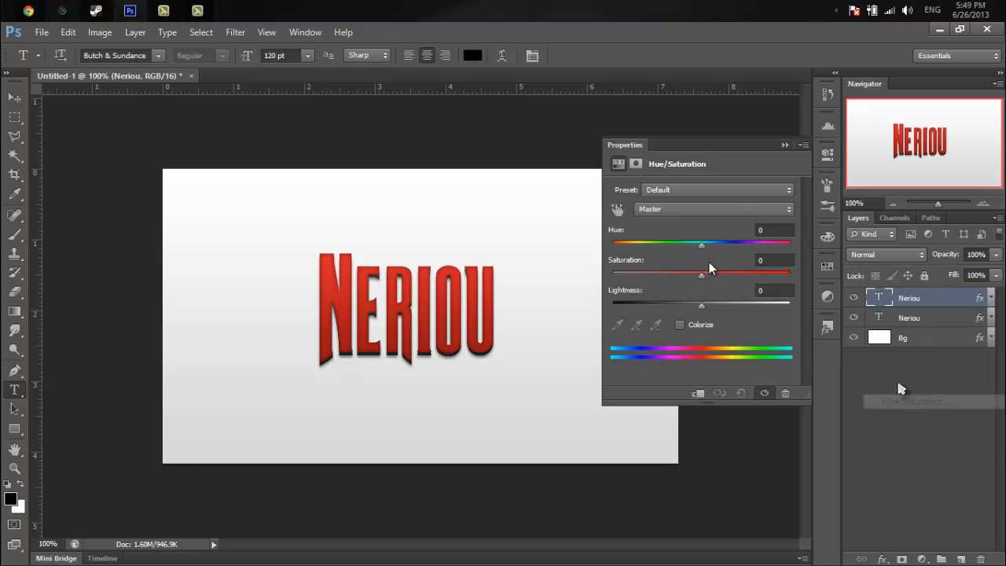
left_click_drag(701, 244, 760, 236)
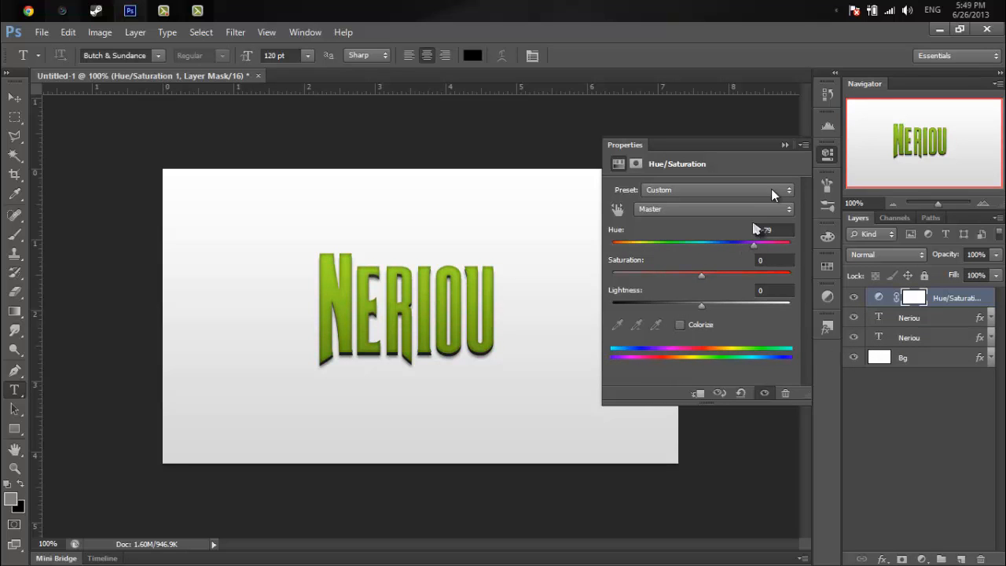
left_click(784, 145)
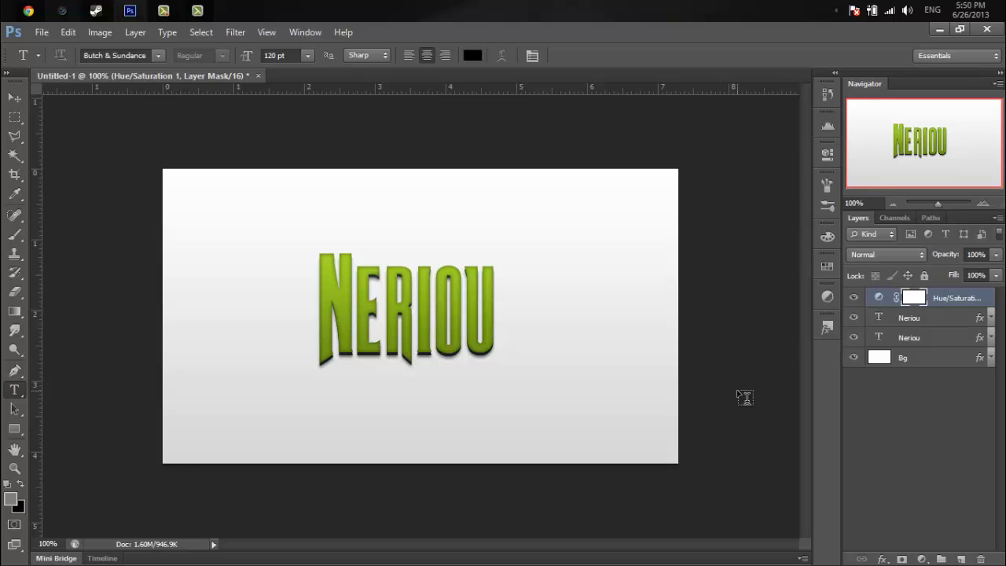
Step: Open The Last of US.jpg, copy the whole image and return to the Untitled-1 document
left_click(41, 32)
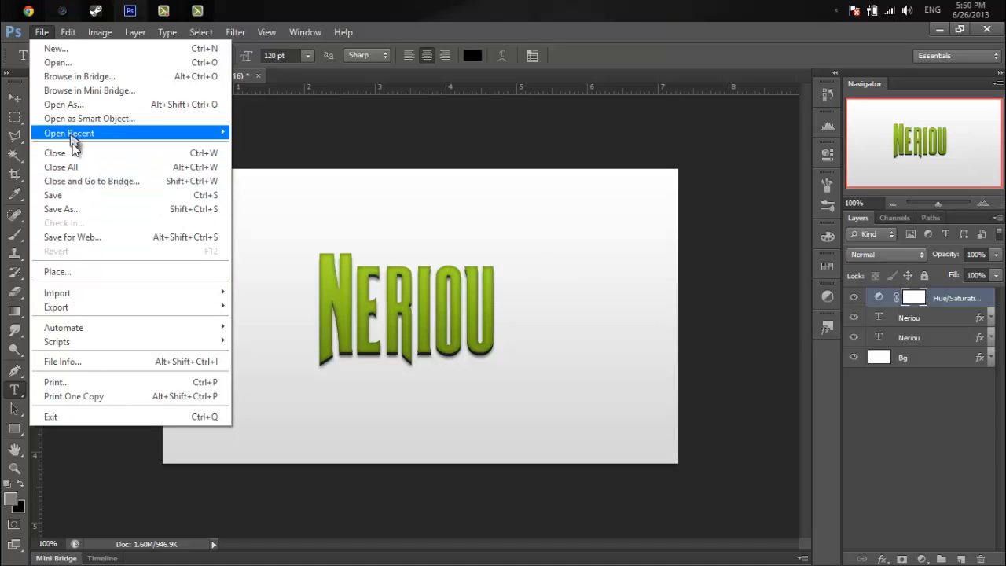
left_click(68, 61)
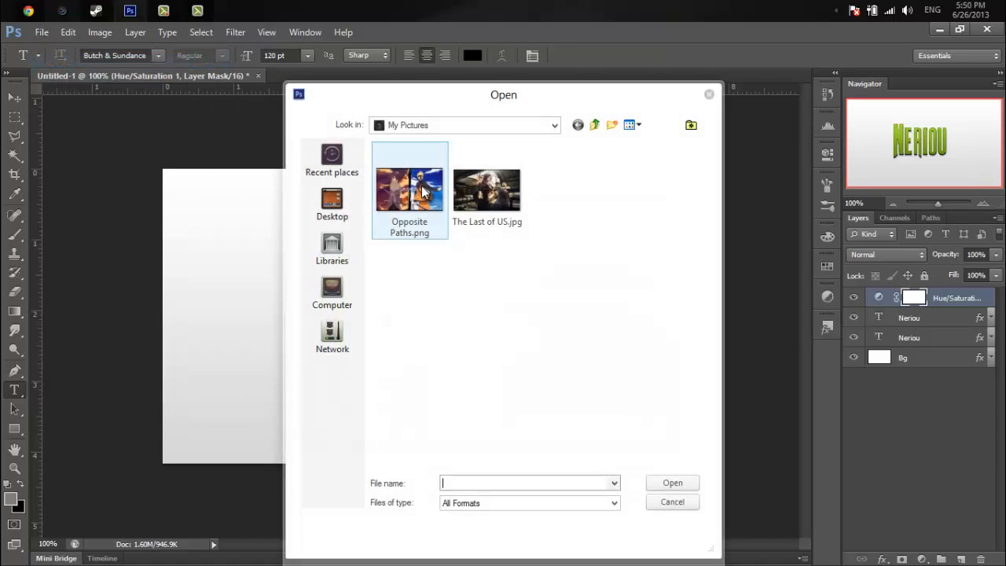
double_click(510, 182)
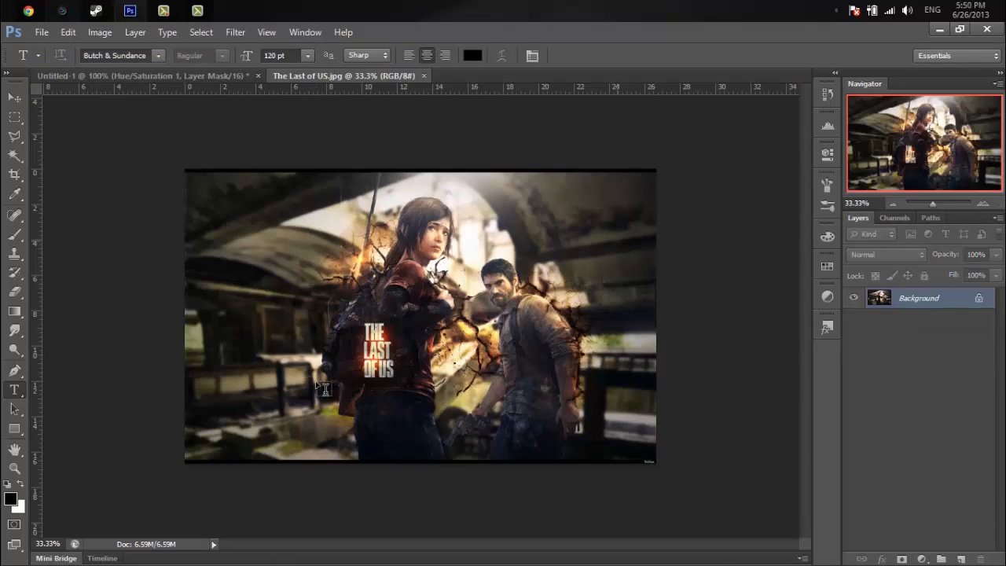
key("ctrl+a")
left_click(186, 76)
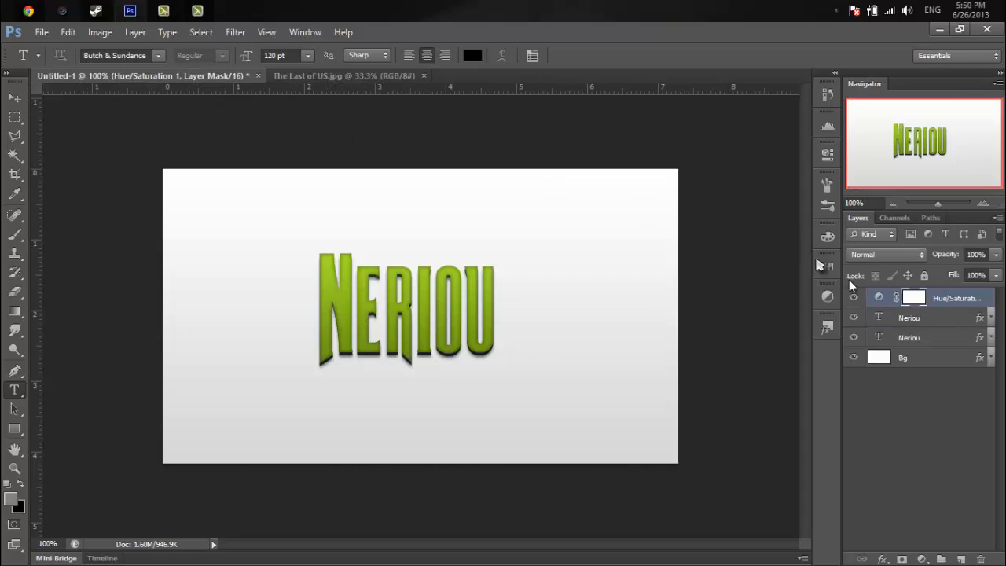
Step: Delete the Hue/Saturation adjustment layer above the text layers
left_click(913, 317)
left_click(937, 298)
key("Delete")
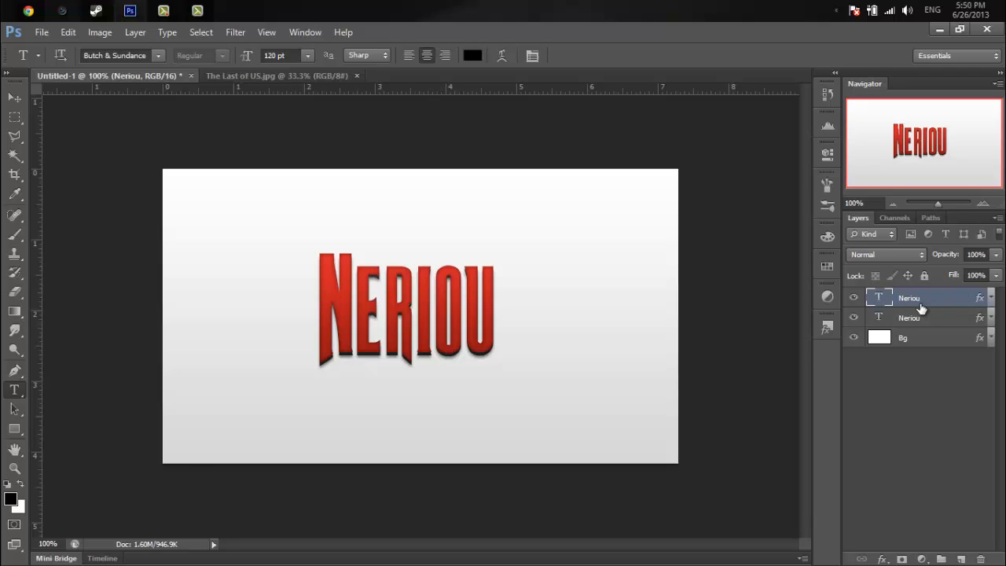
Step: Paste the copied image above the Neriou text layers and create a clipping mask from it
key("ctrl+v")
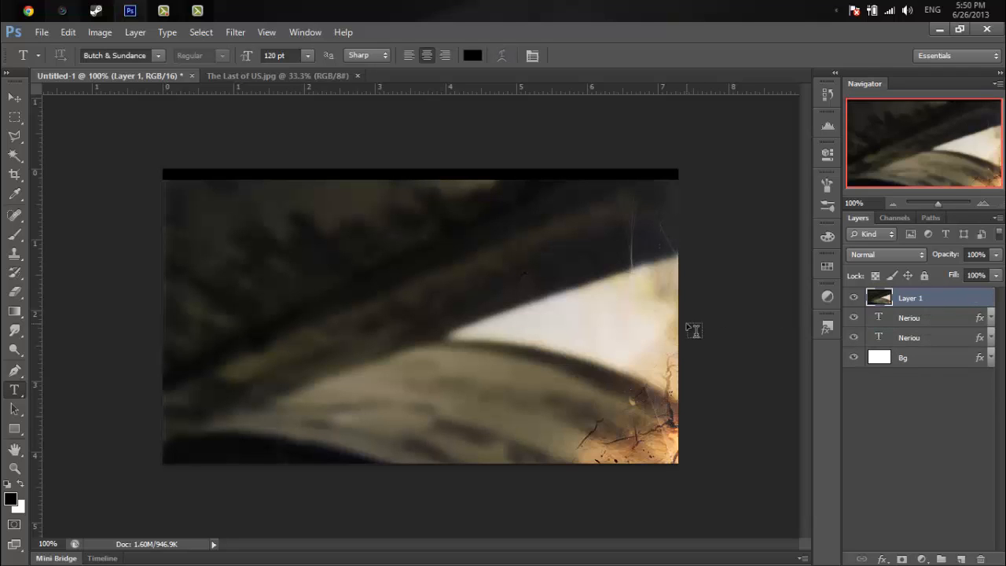
right_click(973, 298)
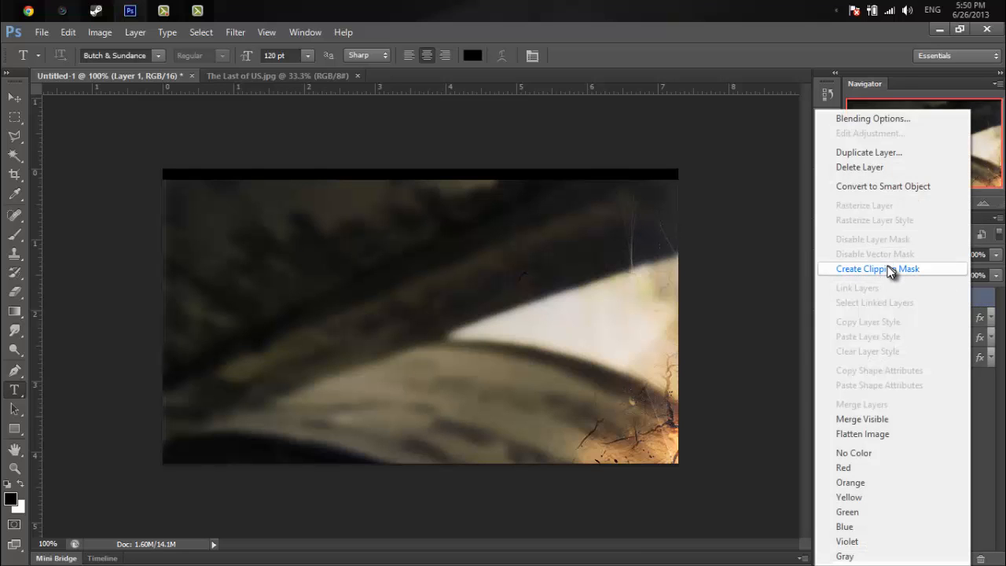
left_click(888, 269)
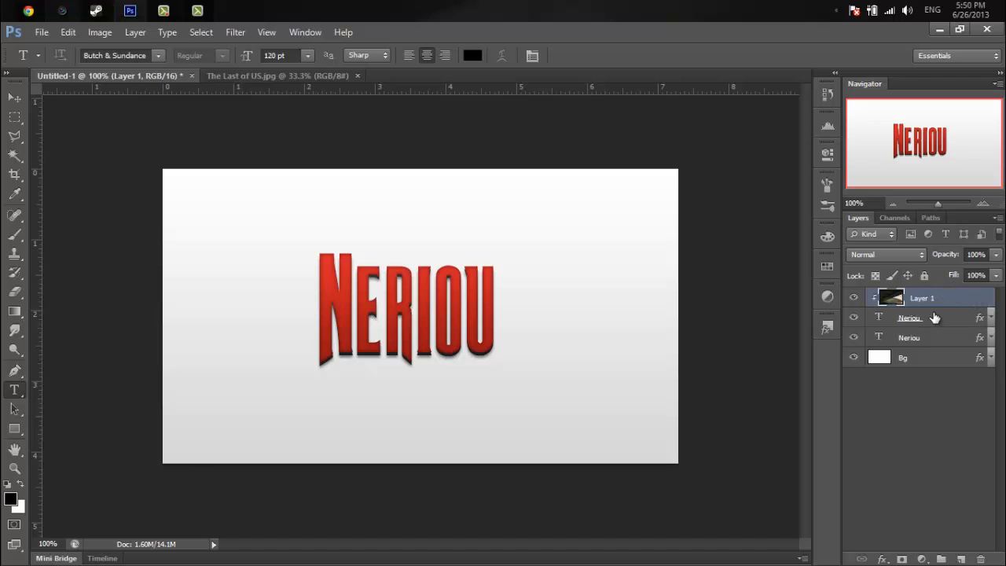
Step: Hide the Gradient Overlay effect of the upper Neriou text layer
left_click(947, 323)
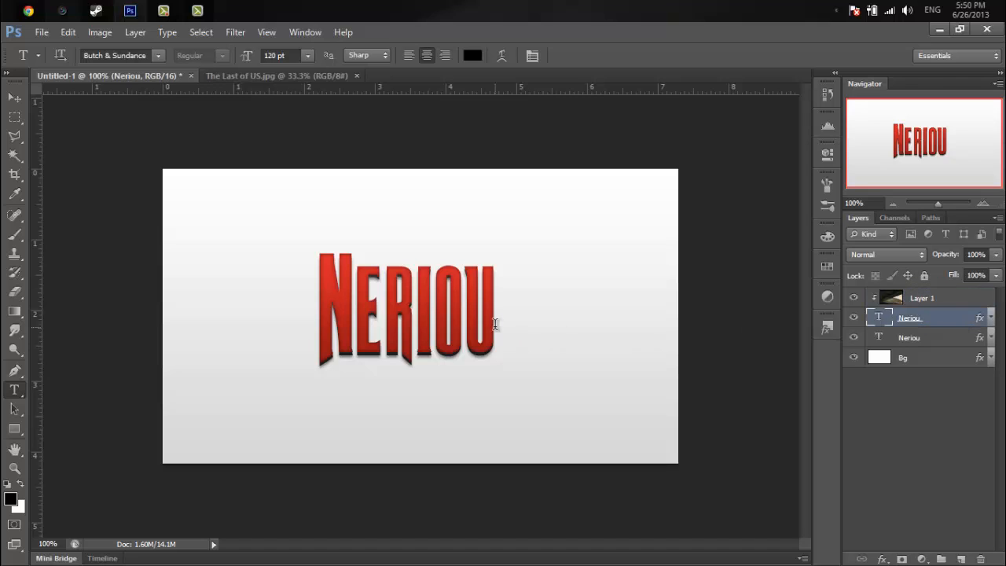
left_click(991, 317)
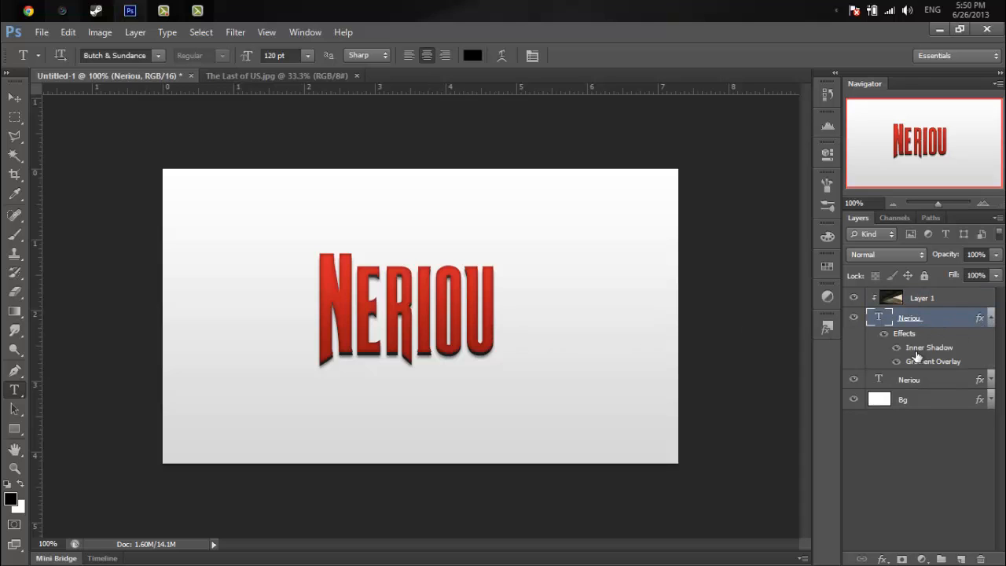
left_click(896, 362)
left_click(991, 319)
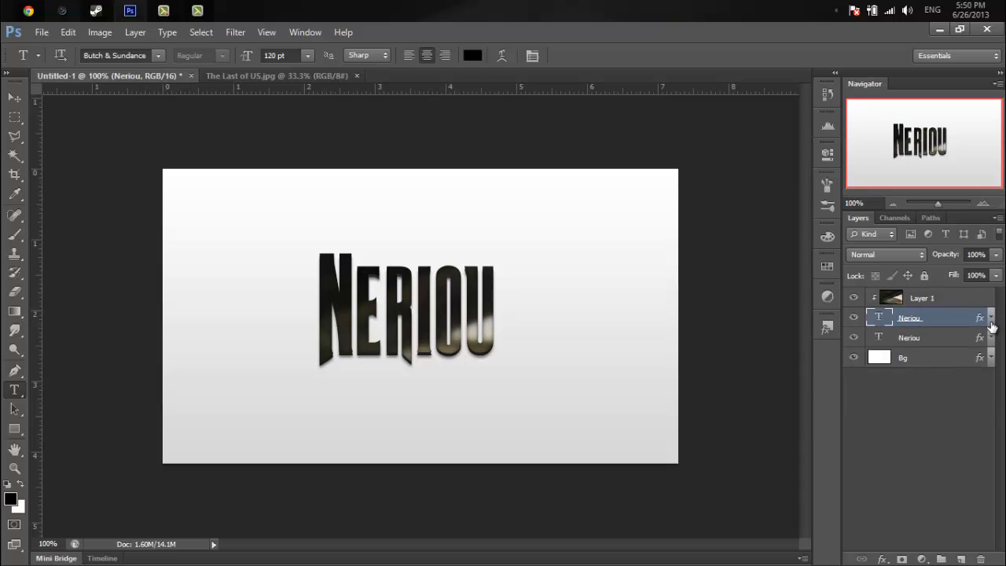
Step: Move the clipped image with the Move tool so the woman's face lies within the Neriou letters
left_click(936, 303)
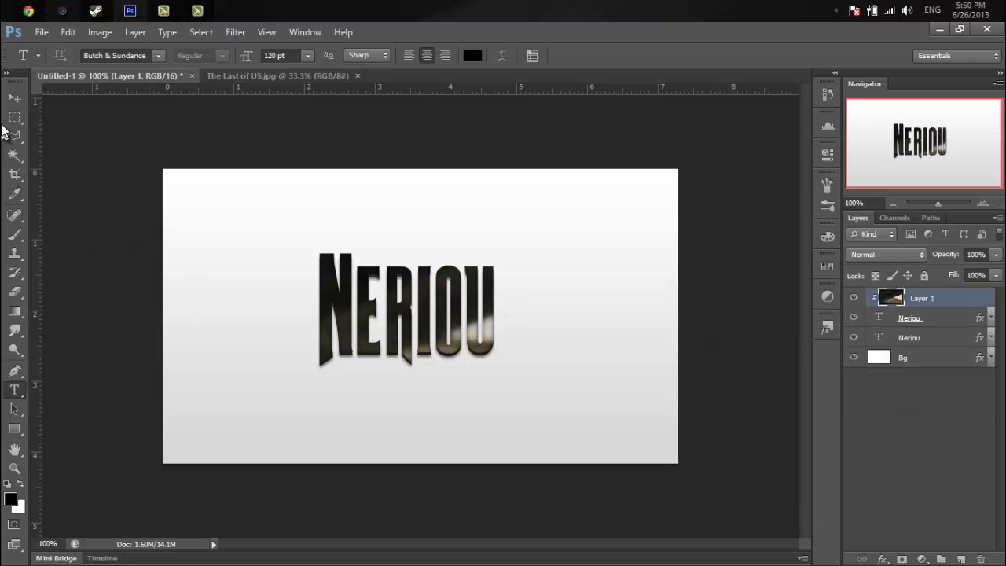
left_click(14, 96)
left_click_drag(274, 213, 427, 320)
Step: Scale the clipped image to about 54% with Free Transform and move it so the woman's face lies within the letters N and E
key("ctrl+t")
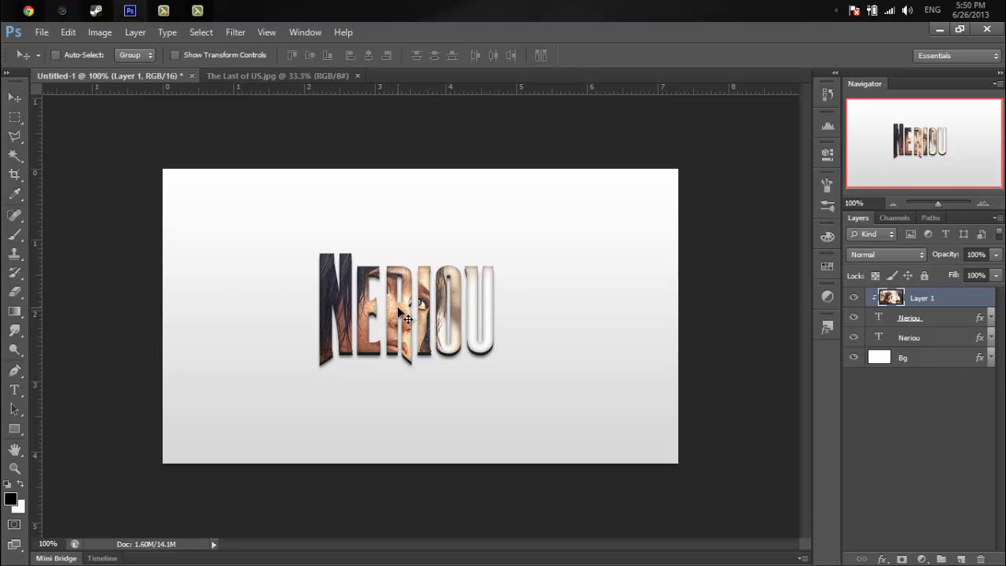
scroll(236, 237, "down", 6)
scroll(97, 202, "down", 2)
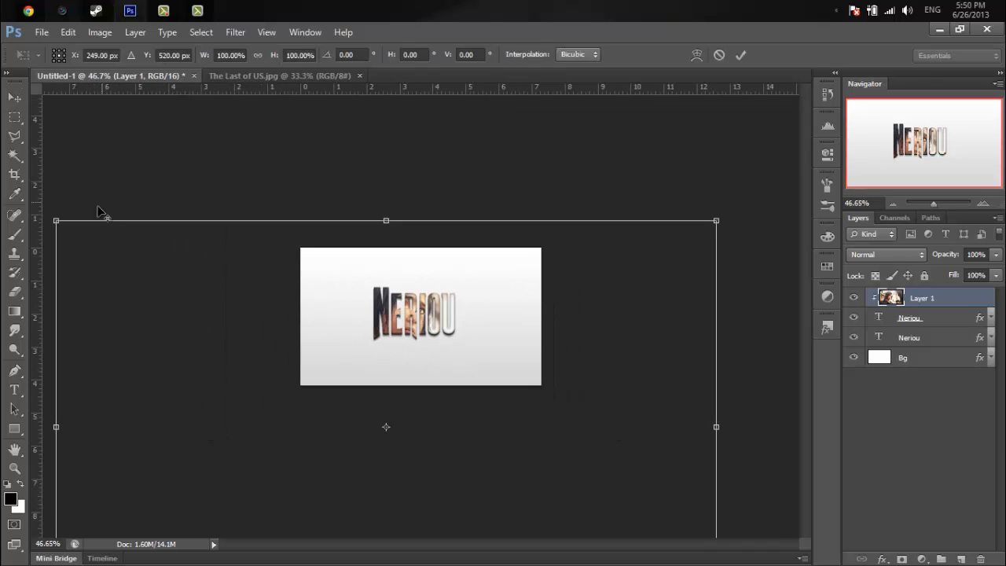
left_click_drag(57, 221, 359, 411)
left_click_drag(447, 442, 323, 318)
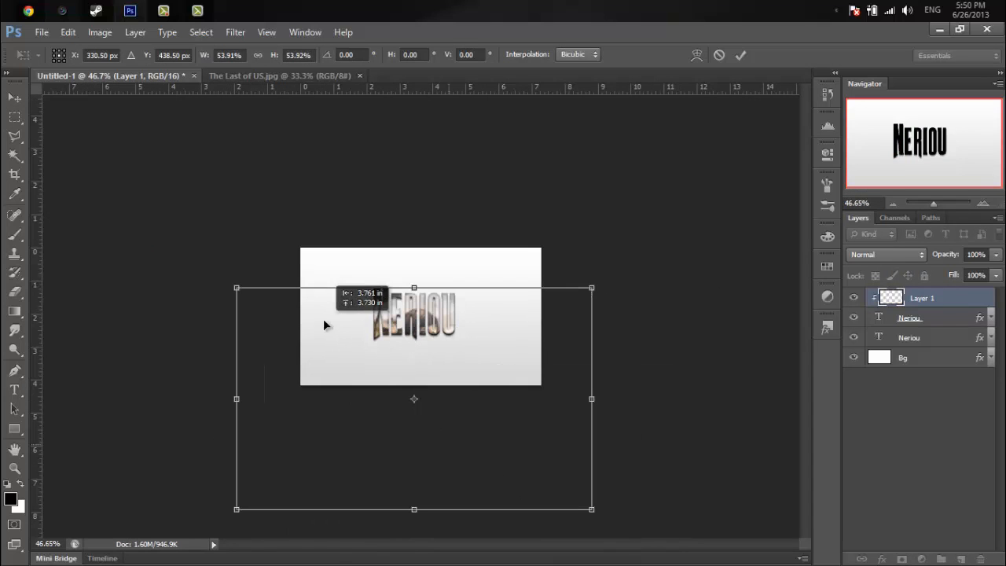
scroll(364, 295, "up", 10)
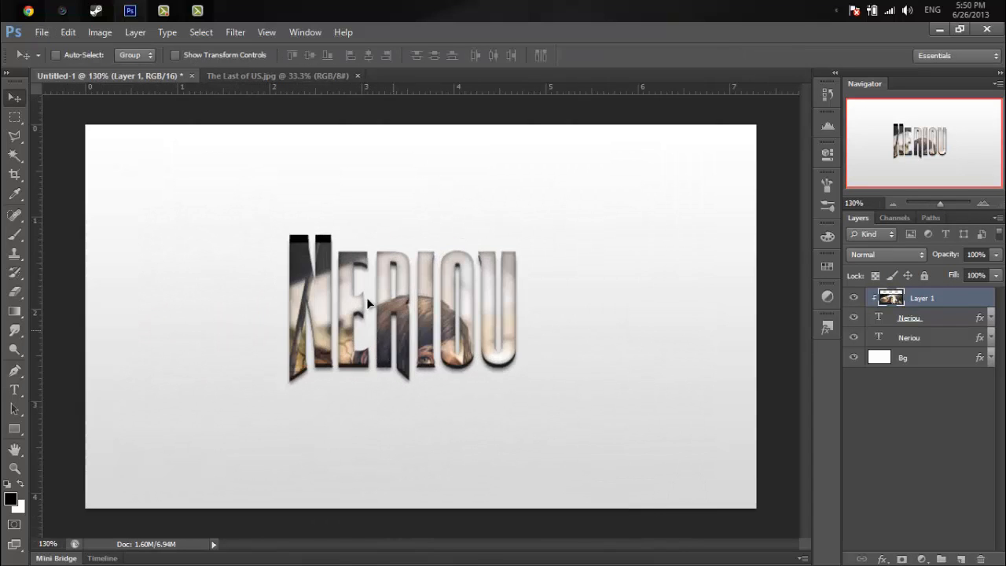
left_click_drag(354, 300, 407, 391)
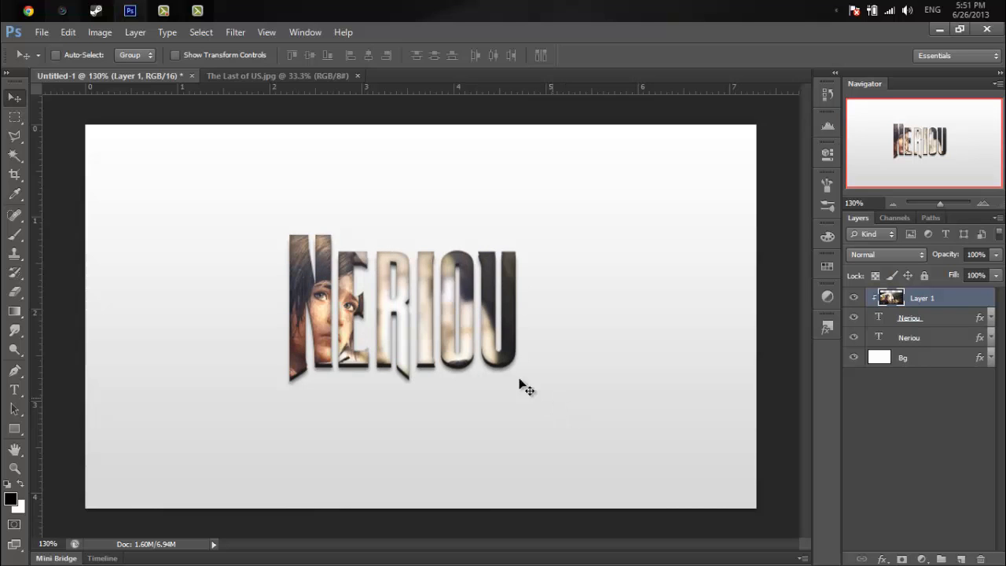
Step: Examine the image-filled Neriou lettering and its edges up close and within the whole canvas
key("ctrl+minus")
scroll(490, 282, "up", 1)
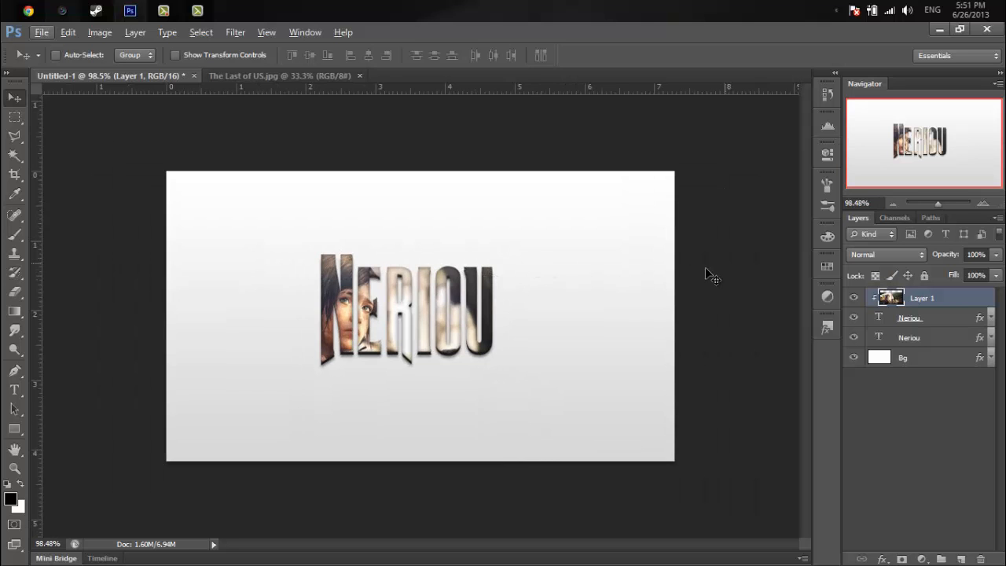
scroll(472, 305, "up", 14)
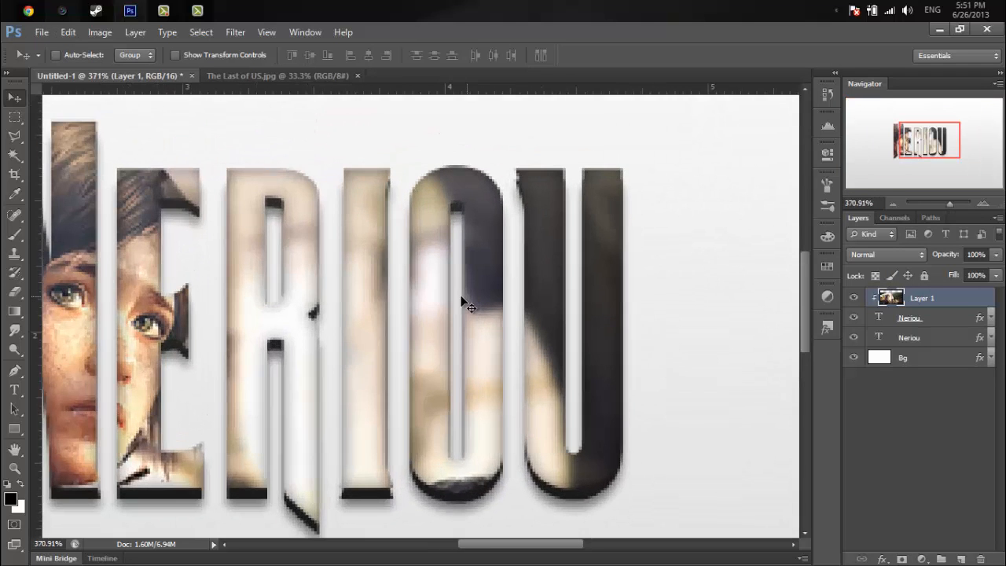
scroll(464, 302, "down", 14)
scroll(511, 259, "up", 8)
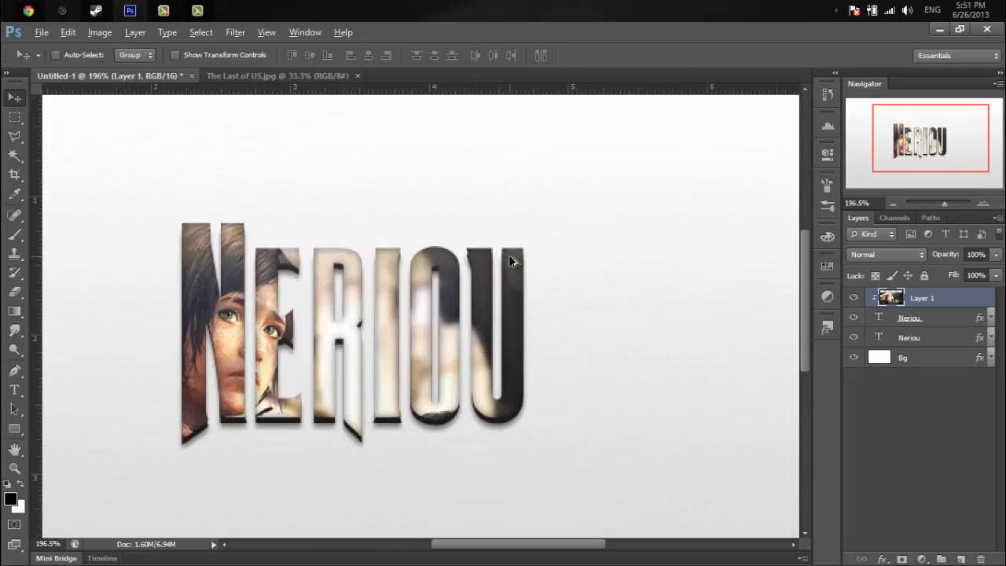
scroll(511, 261, "up", 3)
scroll(449, 262, "down", 10)
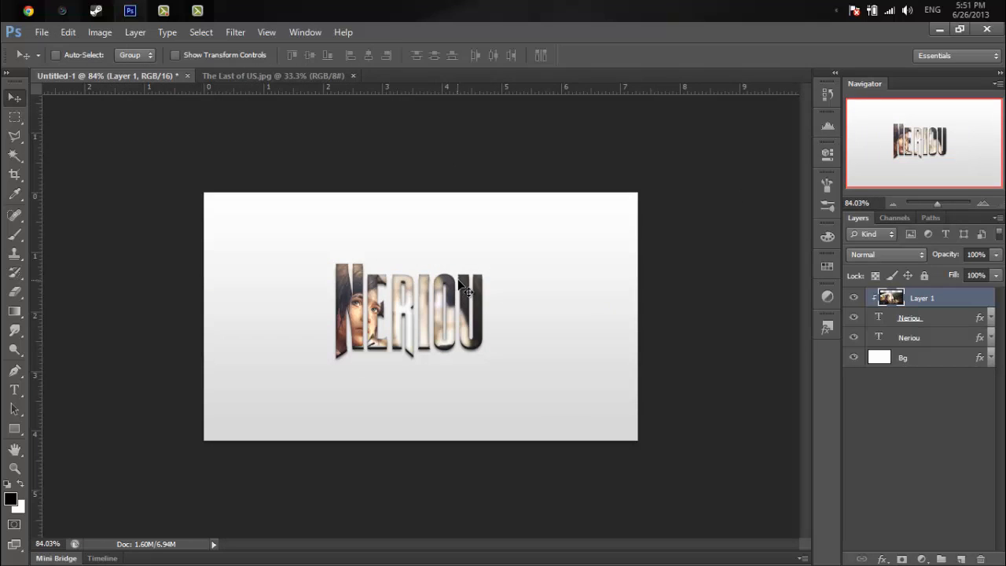